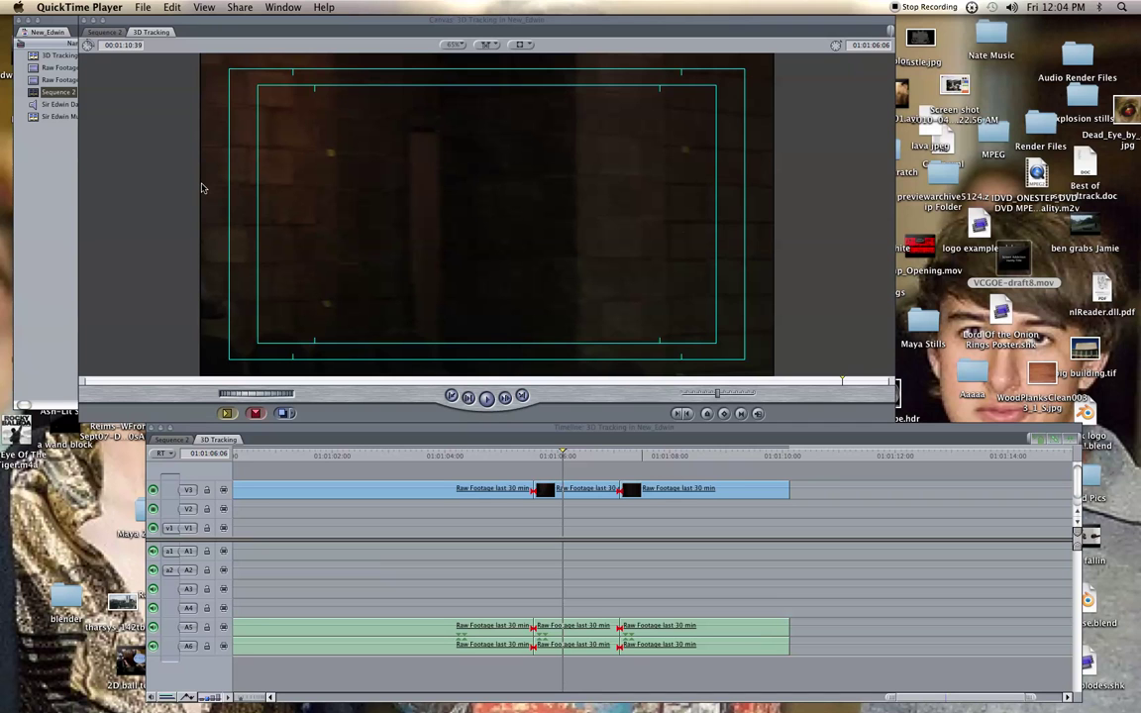
- Switch from QuickTime Player to Final Cut Pro, showing the 3D Tracking sequence
left_click(201, 188)
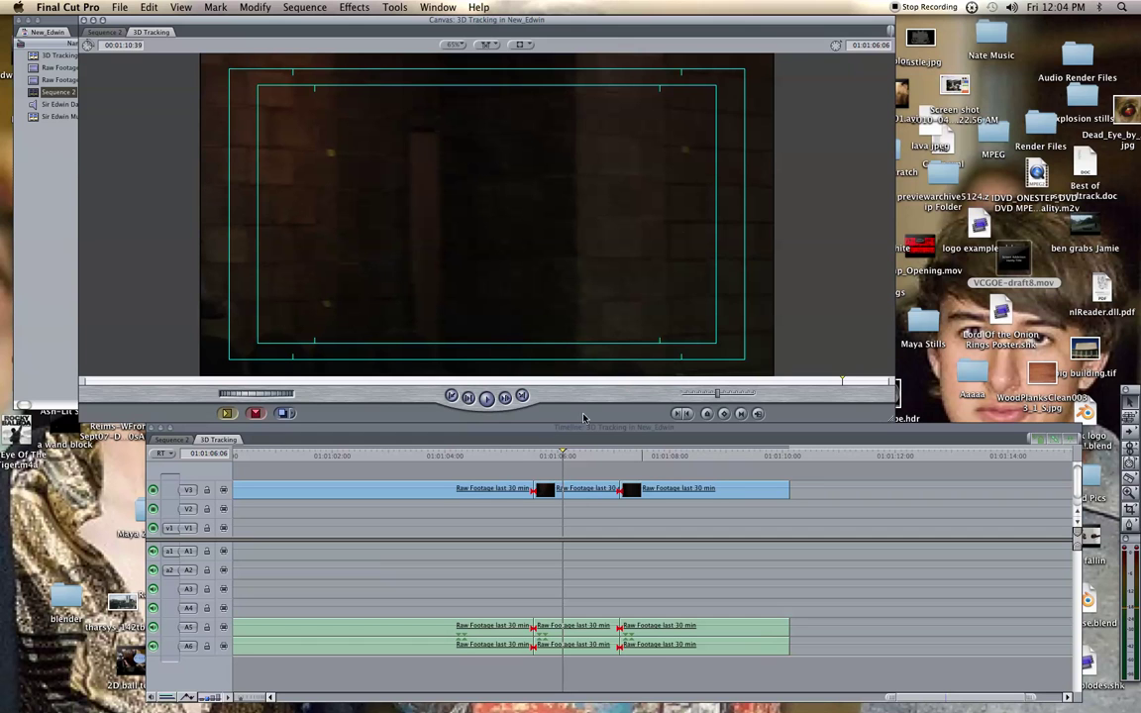
left_click(521, 457)
left_click(522, 457)
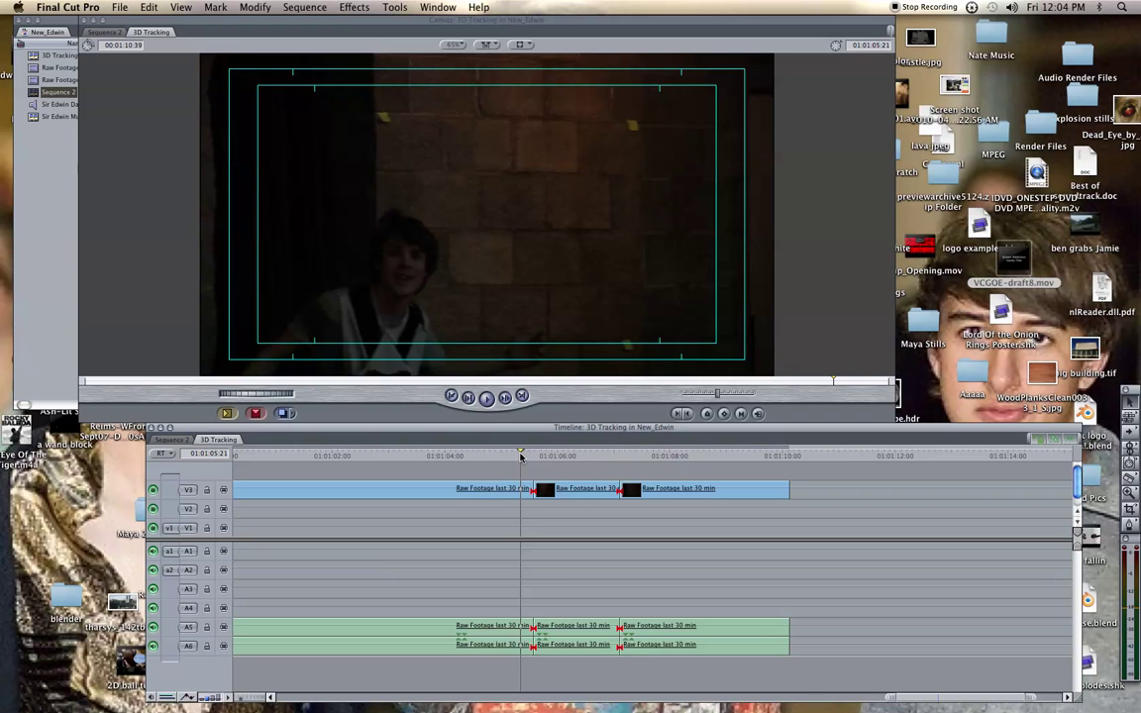
key("space")
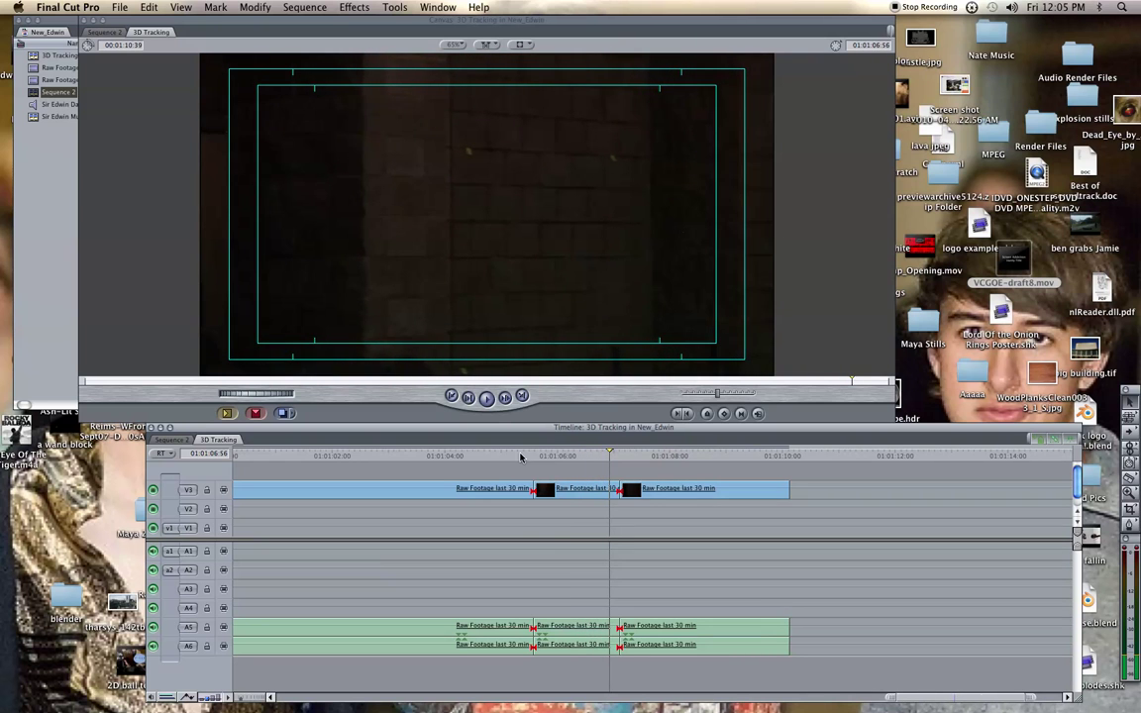
left_click(521, 457)
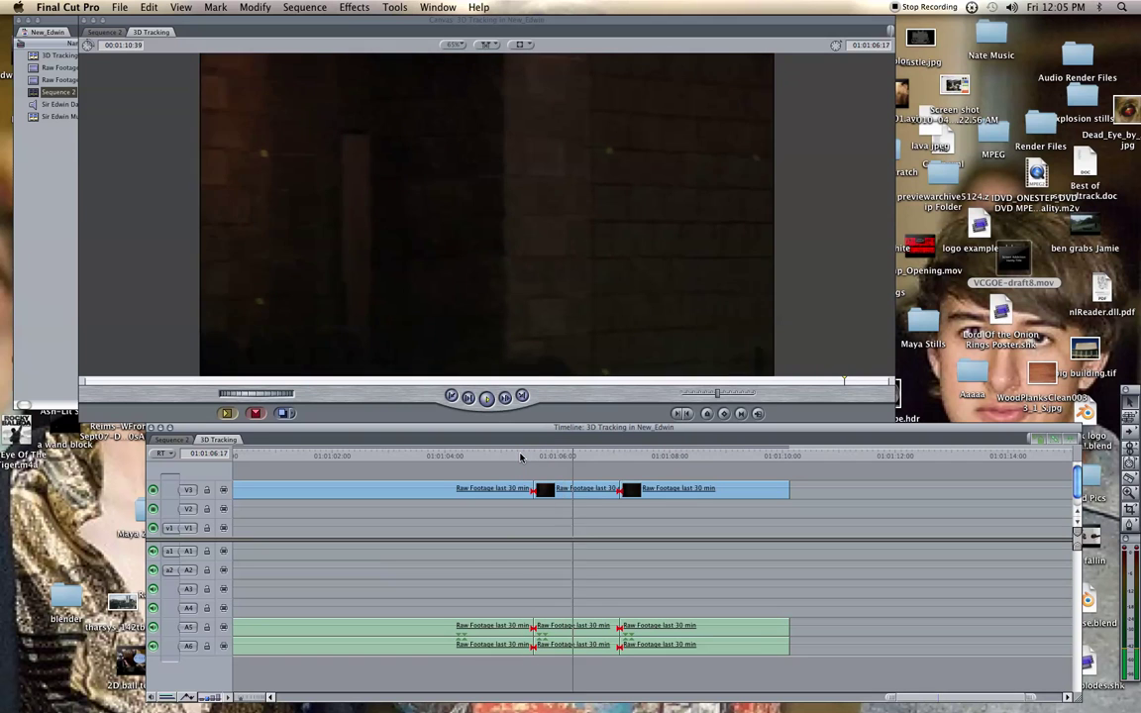
key("space")
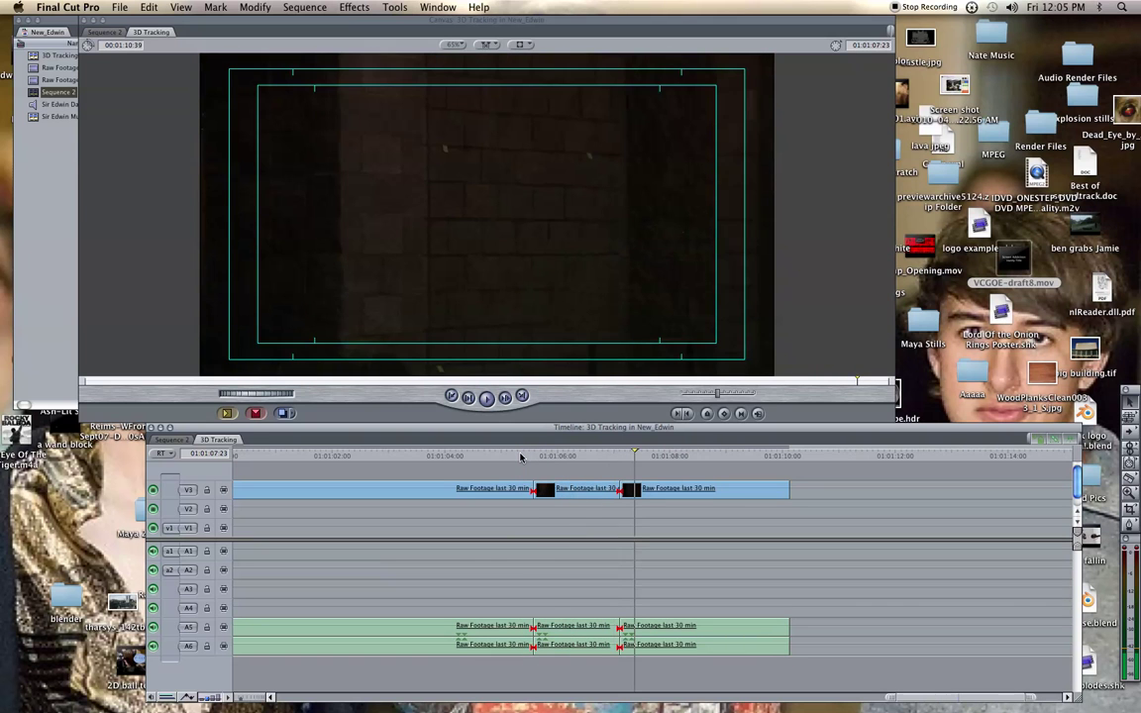
left_click(531, 457)
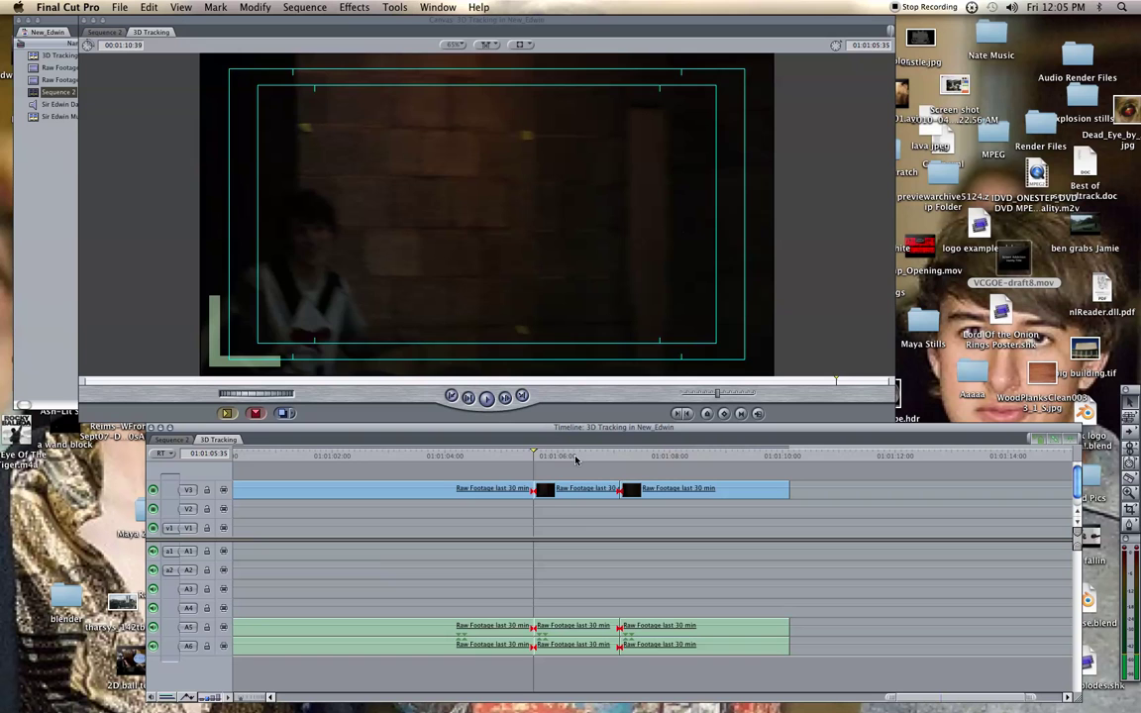
key("space")
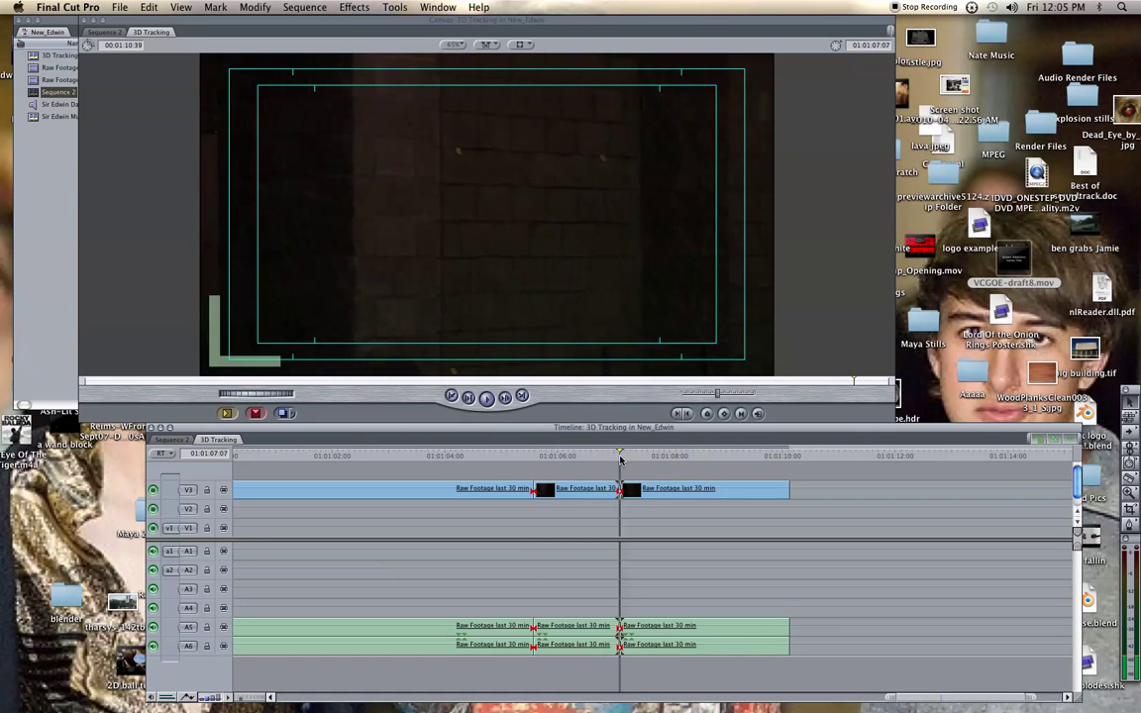
left_click_drag(664, 459, 533, 458)
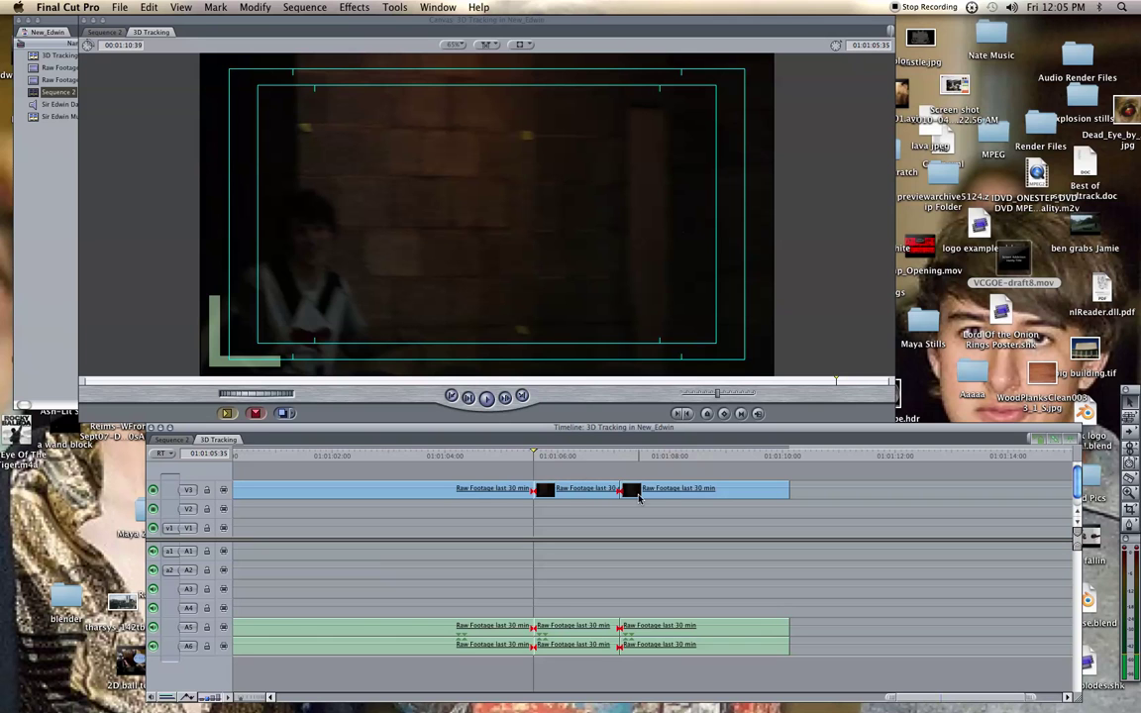
- Move the last Raw Footage clip and its audio down onto V2 and A3–A4
left_click(658, 492)
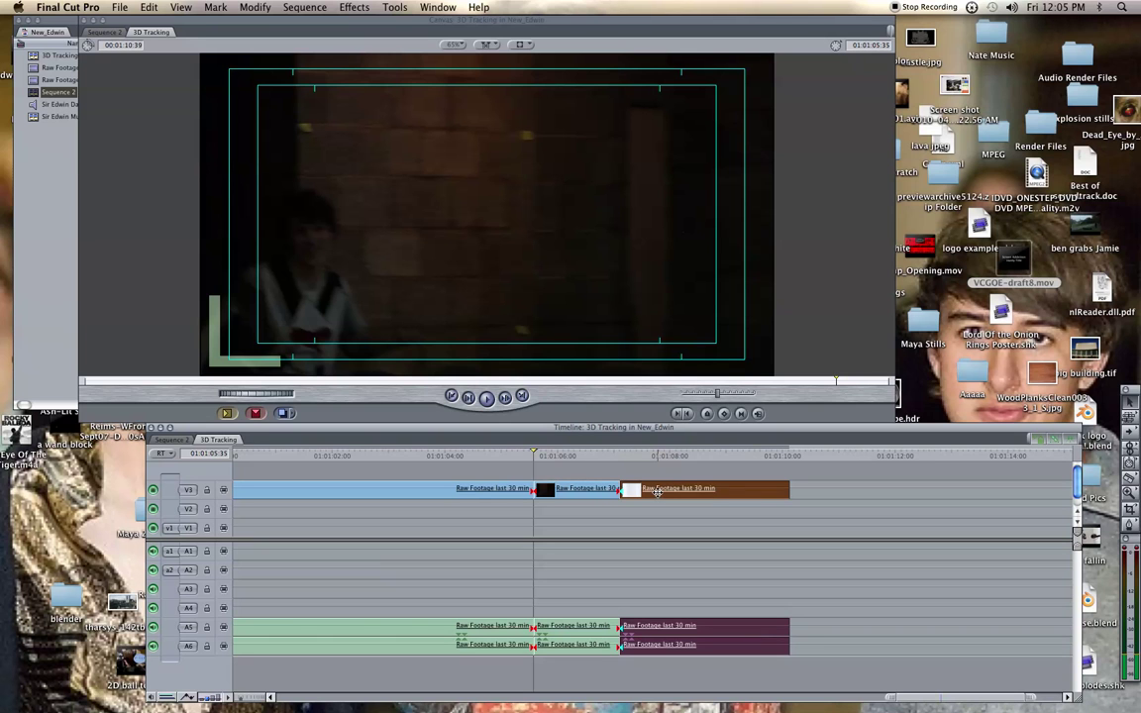
left_click_drag(658, 492, 655, 507)
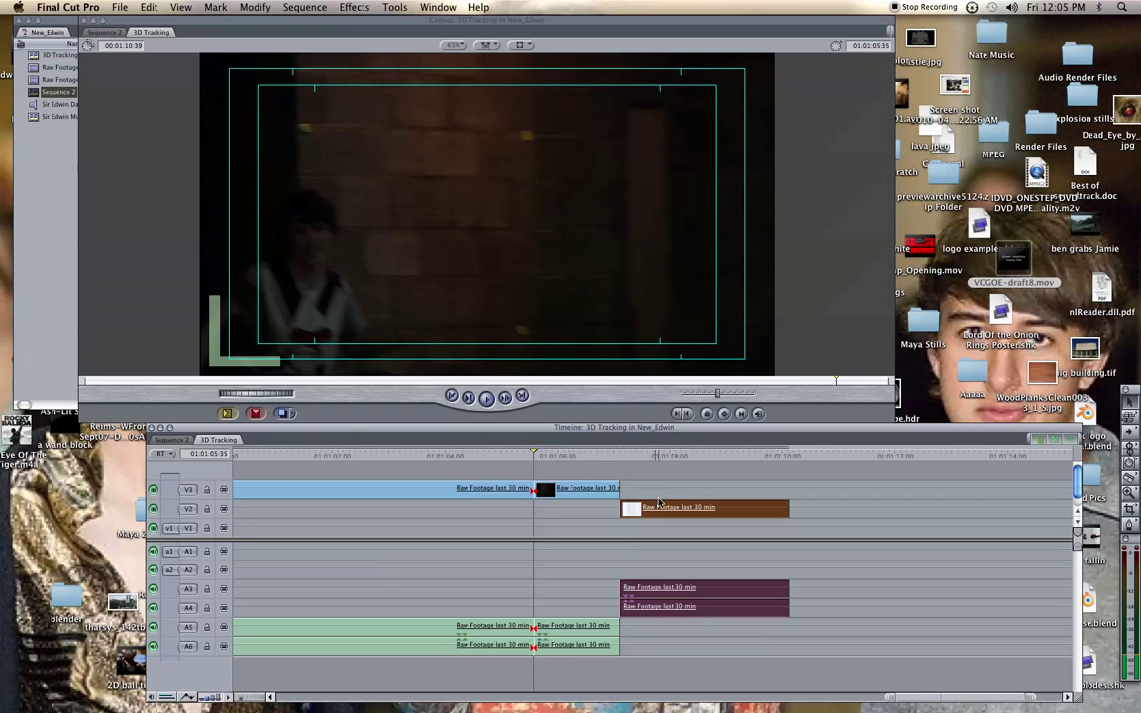
left_click(598, 476)
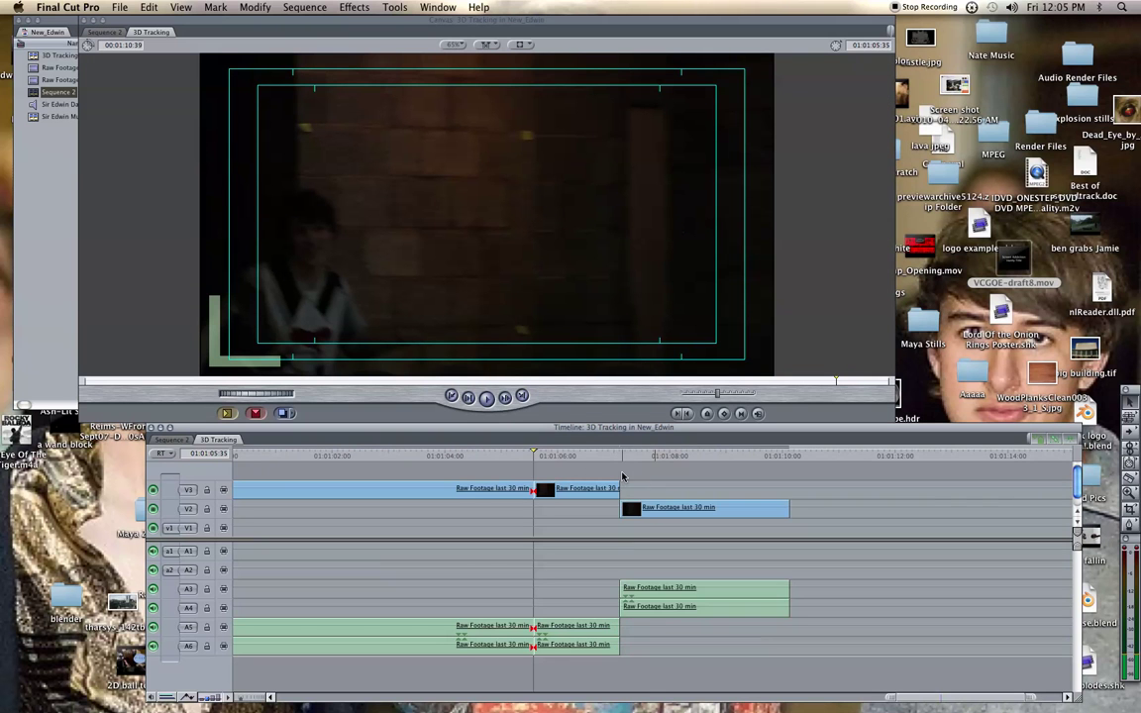
left_click(587, 490)
mouse_move(588, 489)
left_mouse_down()
mouse_move(649, 492)
mouse_move(587, 490)
left_mouse_up()
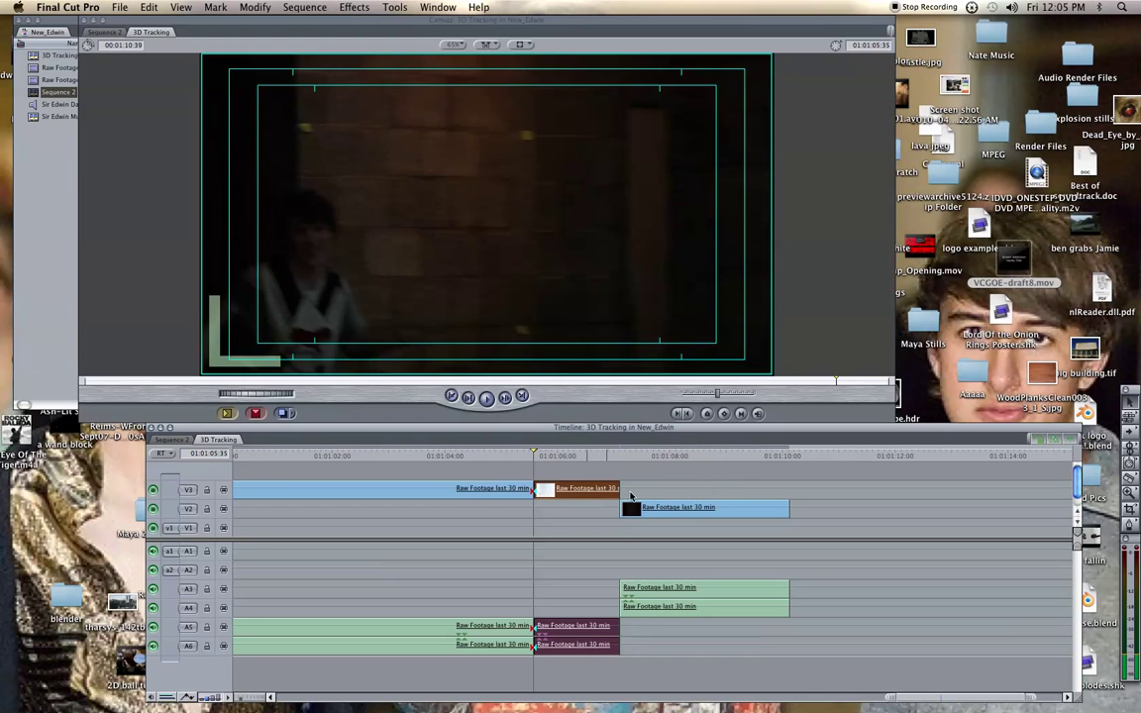
left_click(713, 485)
key("z")
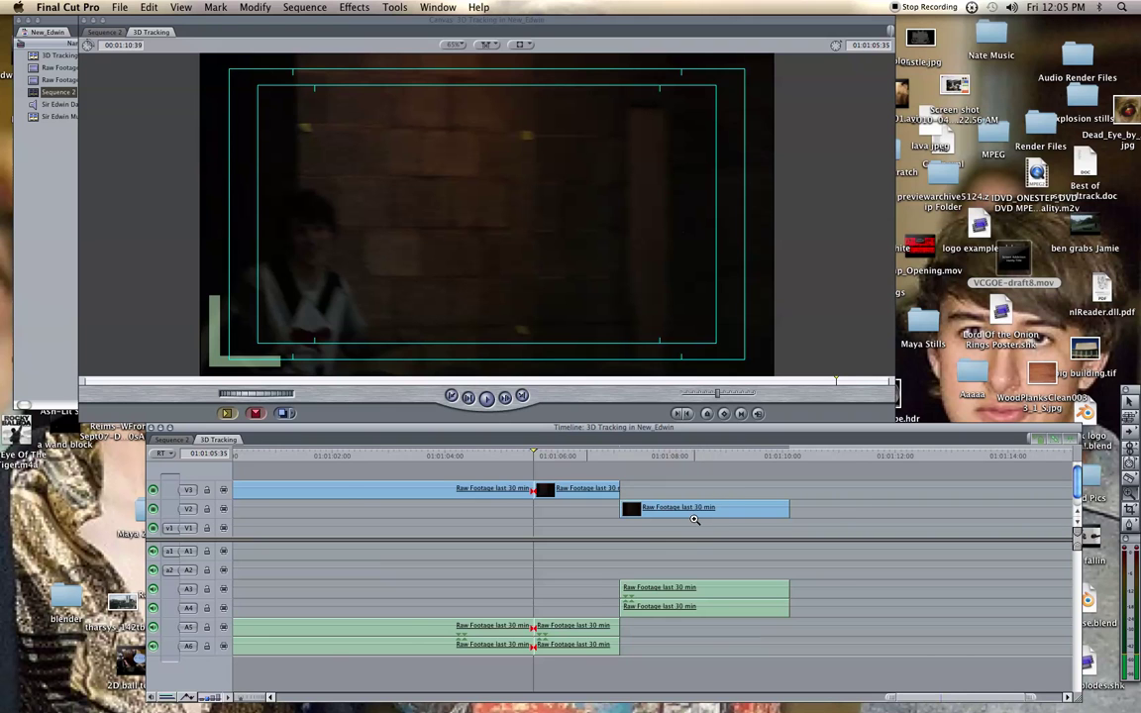
left_click(695, 517)
left_click(585, 516)
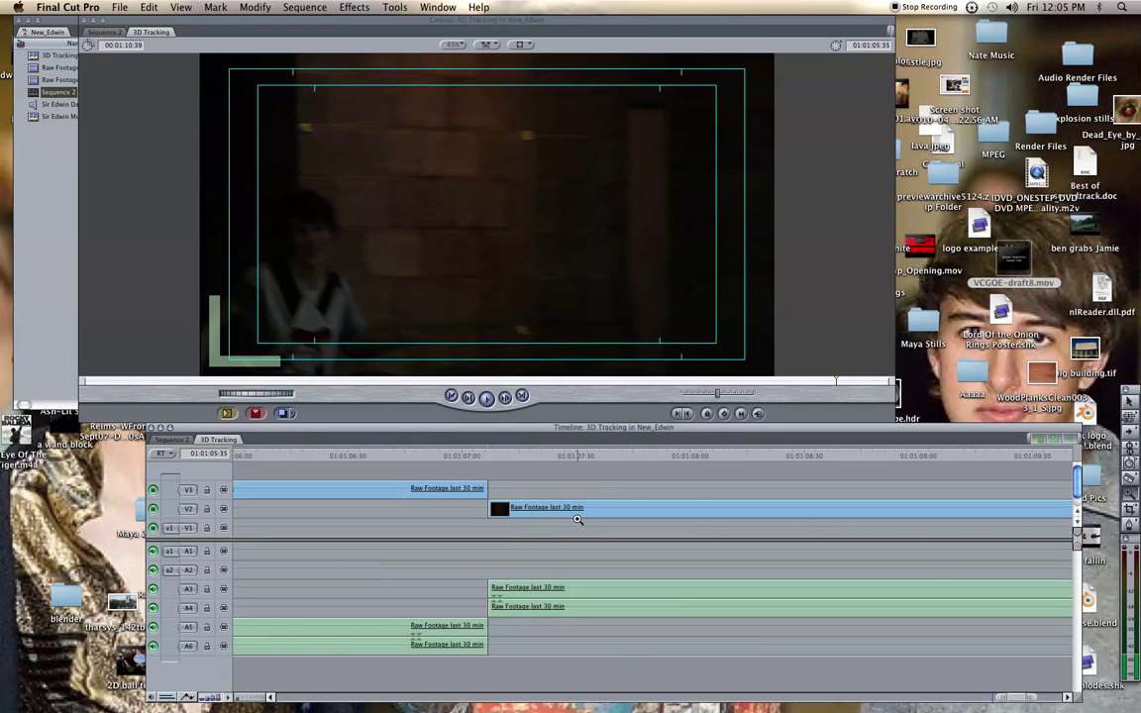
left_click(580, 519, "alt")
key("a")
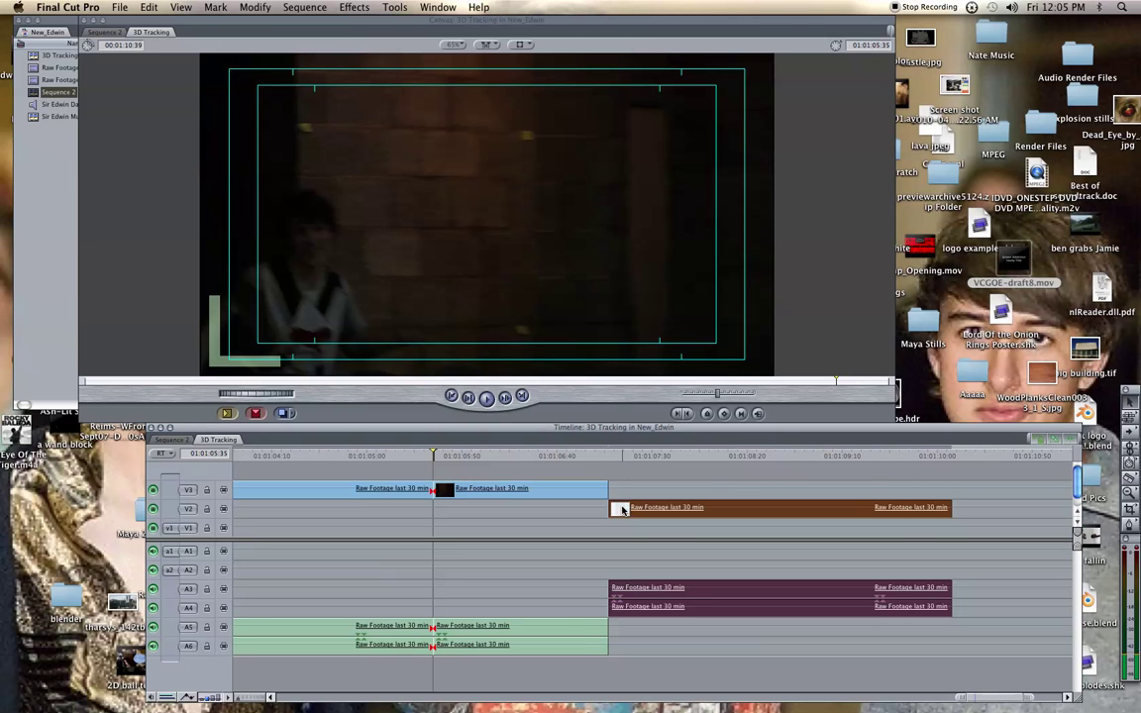
- Lock tracks V2, A3 and A4, and select the middle V3 clip
left_click(620, 602)
left_click(208, 509)
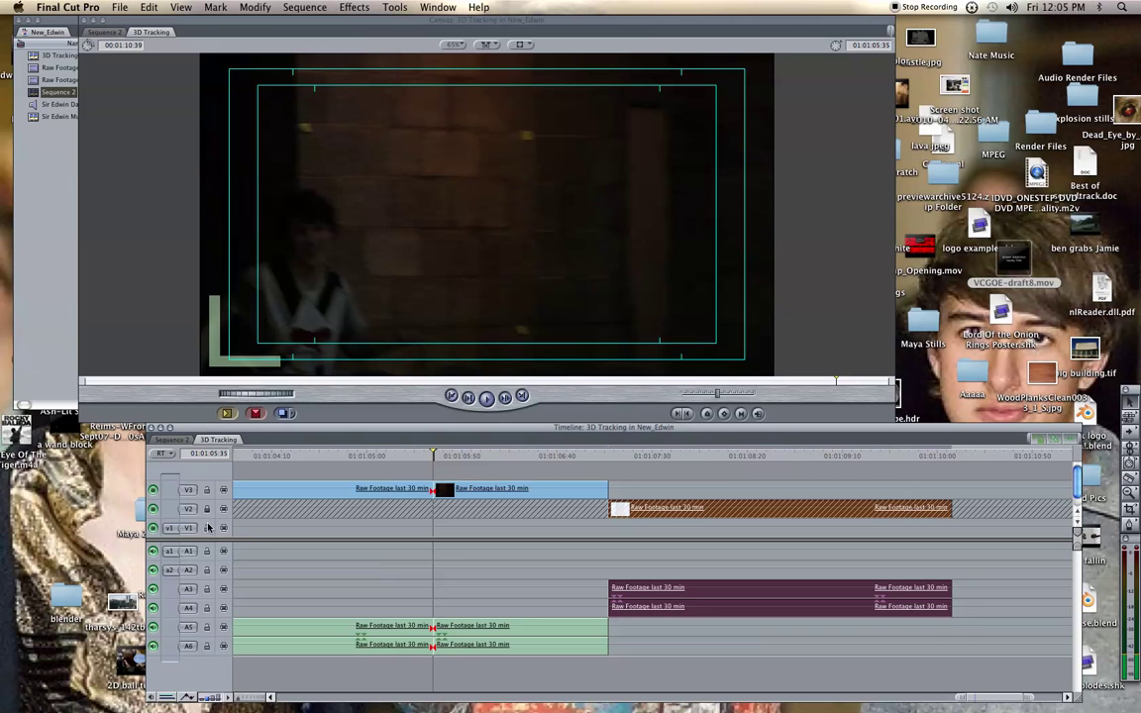
left_click(207, 528)
left_click(207, 528)
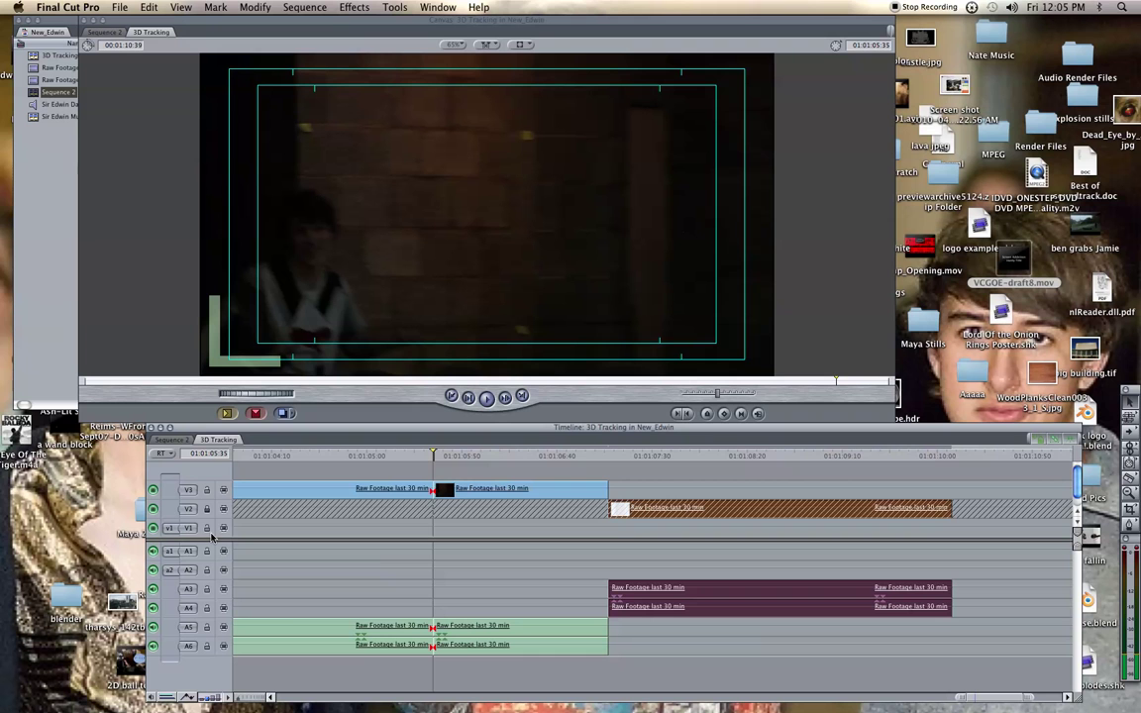
left_click(207, 590)
left_click(207, 609)
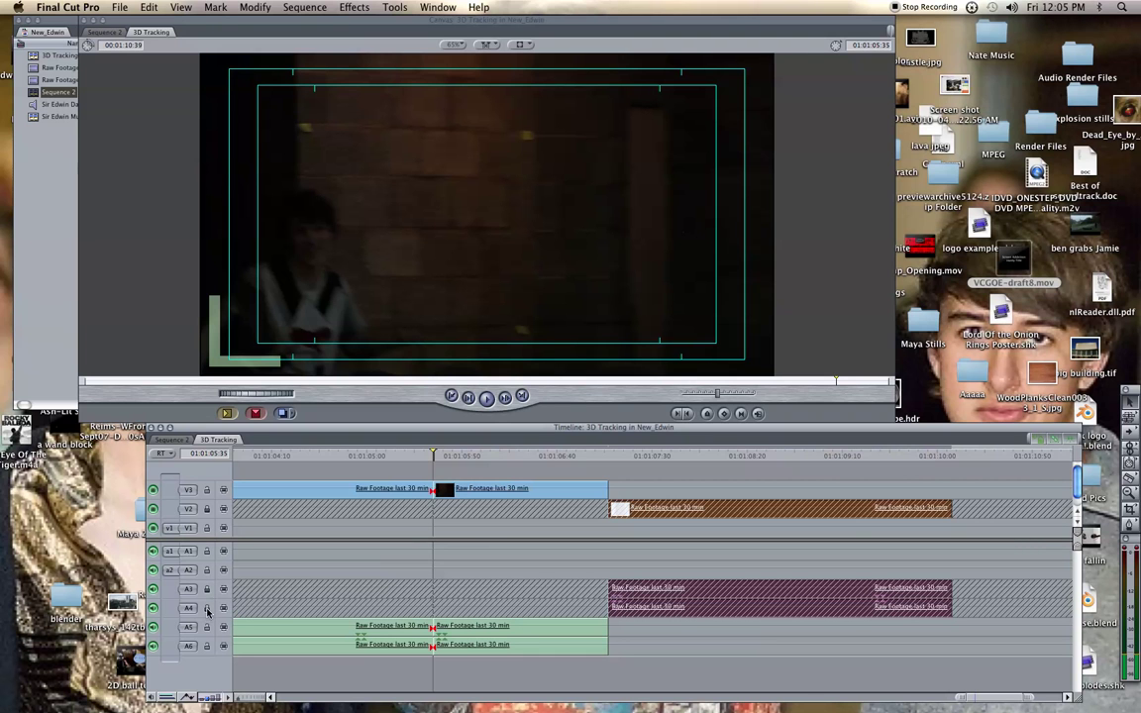
left_click(522, 490)
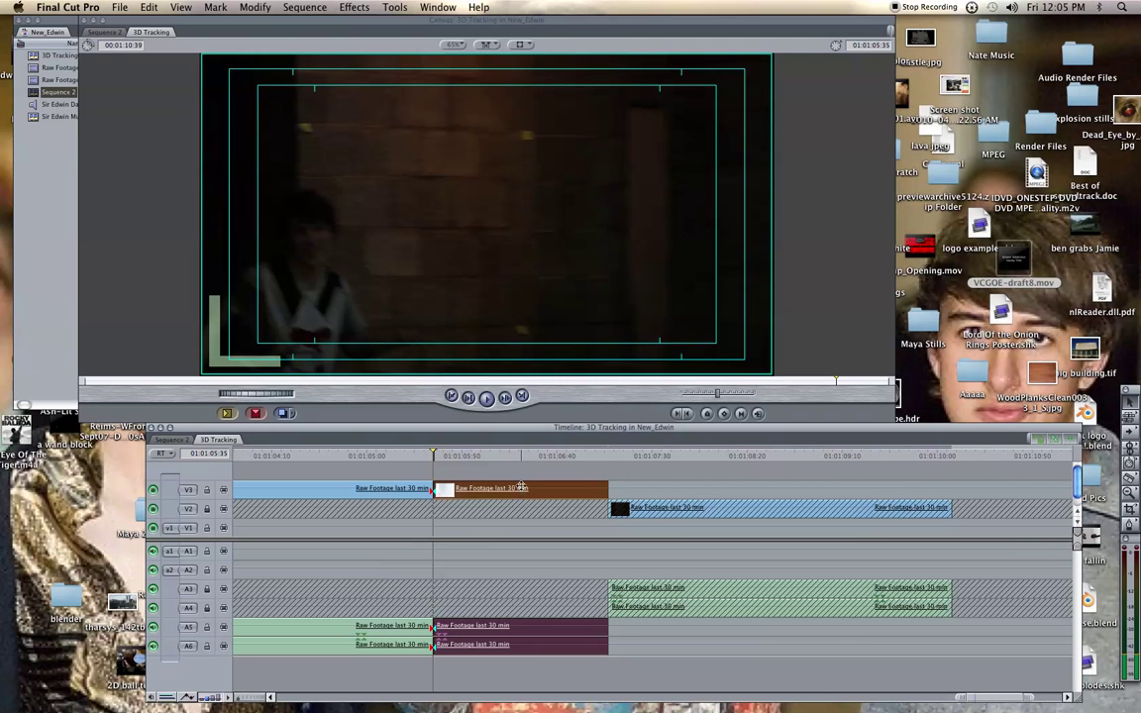
double_click(522, 487)
- Give the middle clip a 300% Change Speed rate with an eased End curve and smoothing 23
left_click(255, 7)
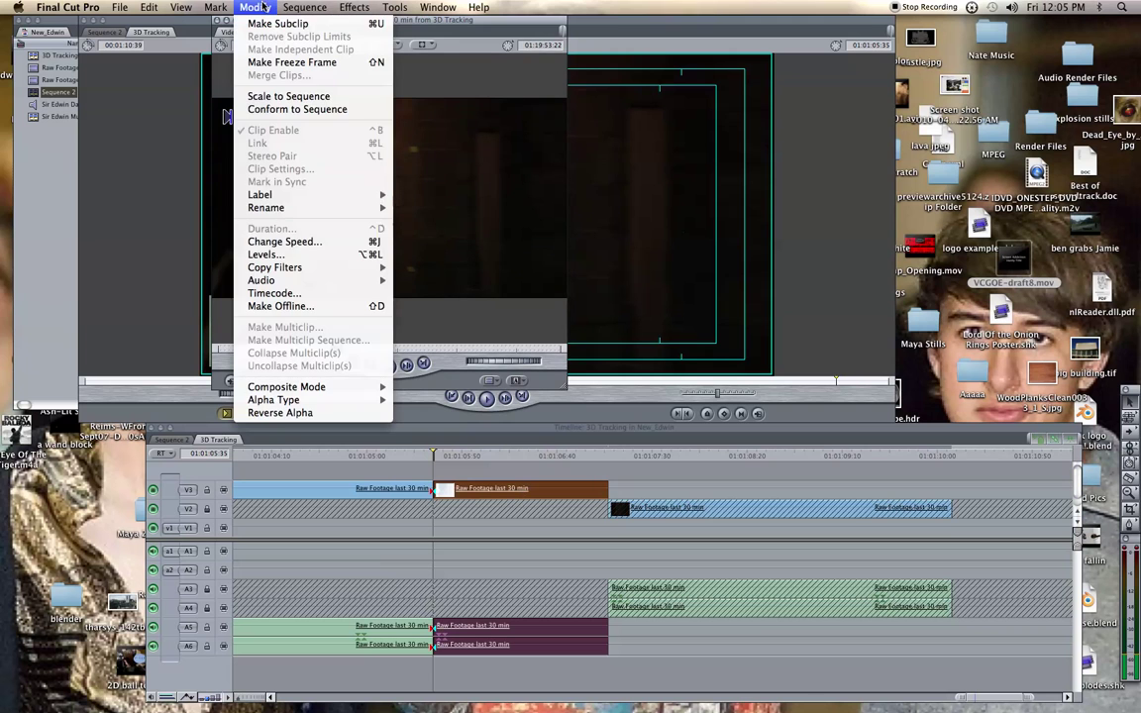
left_click(273, 241)
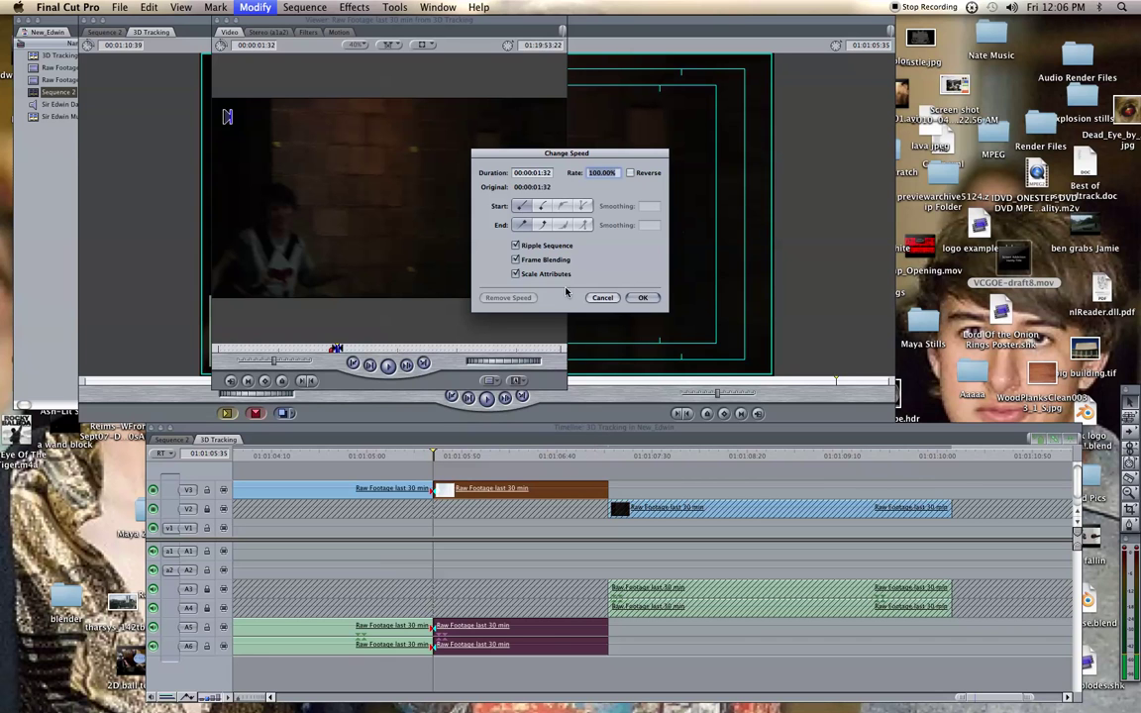
left_click(541, 225)
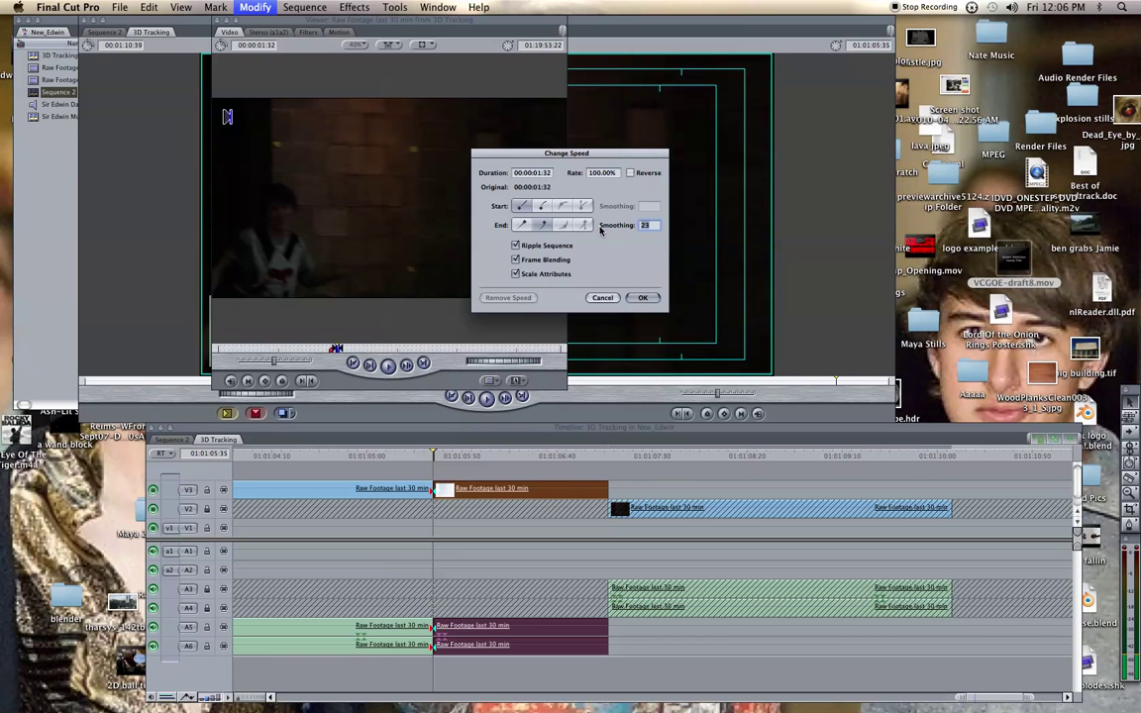
key("Tab")
type("300")
- Apply the 300% speed change, then unlock tracks V2, A3 and A4
left_click(642, 297)
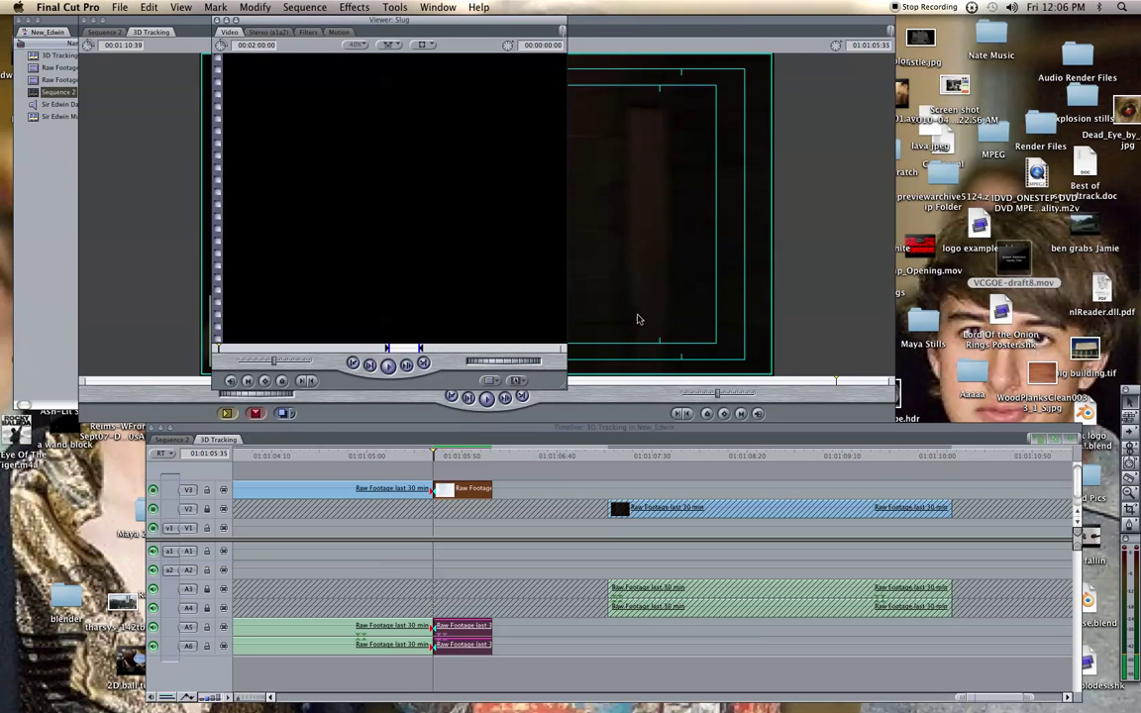
left_click(571, 469)
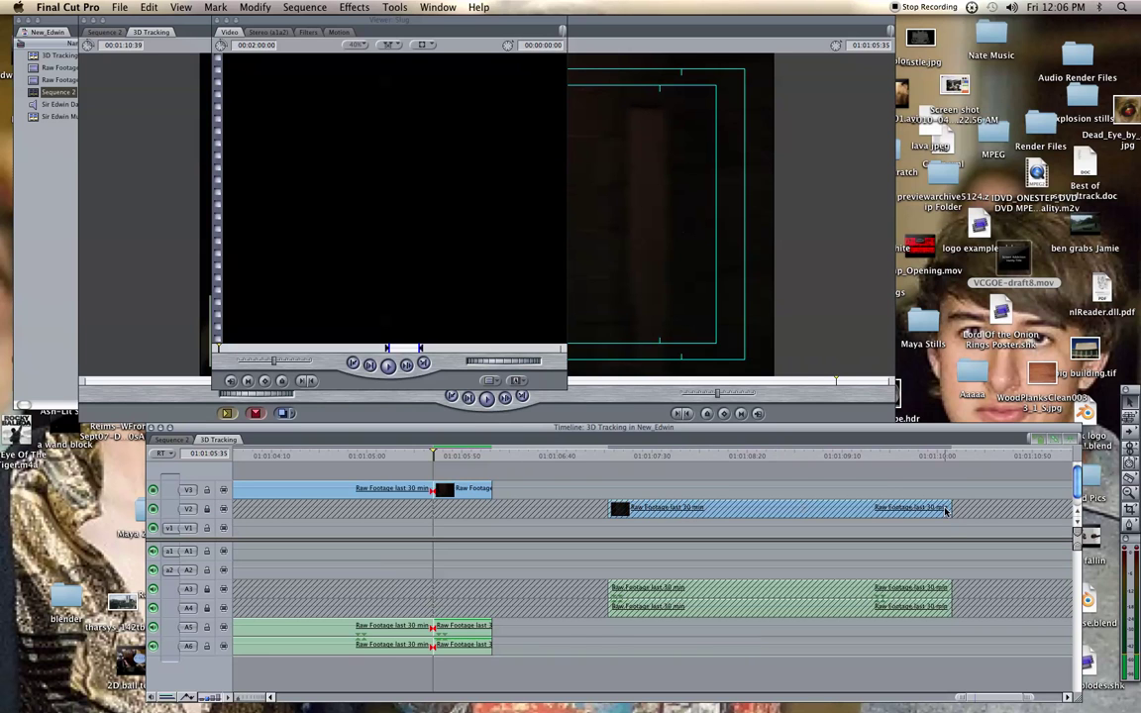
left_click(206, 508)
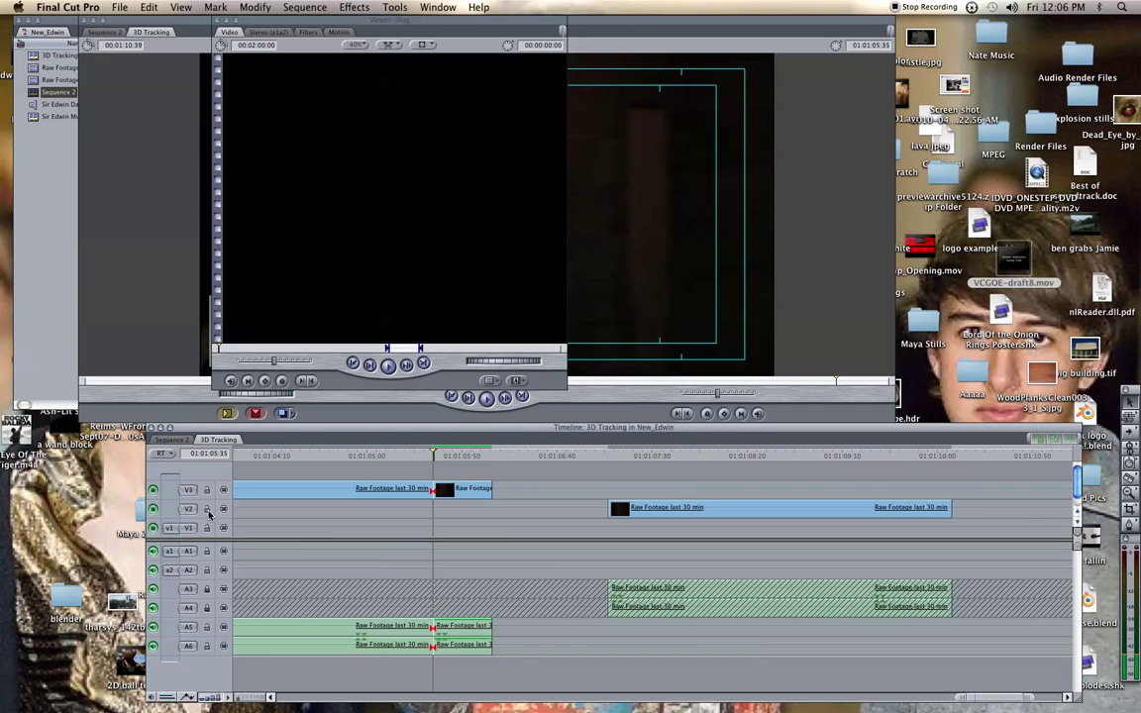
left_click(206, 590)
left_click(207, 607)
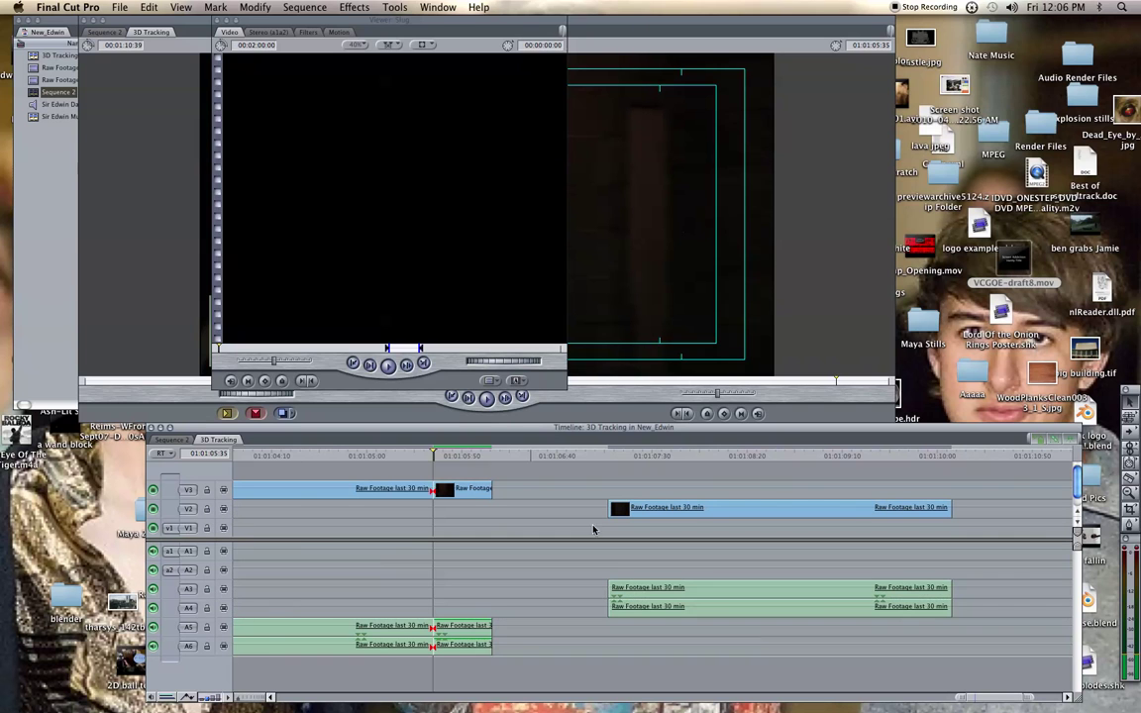
left_click(684, 509)
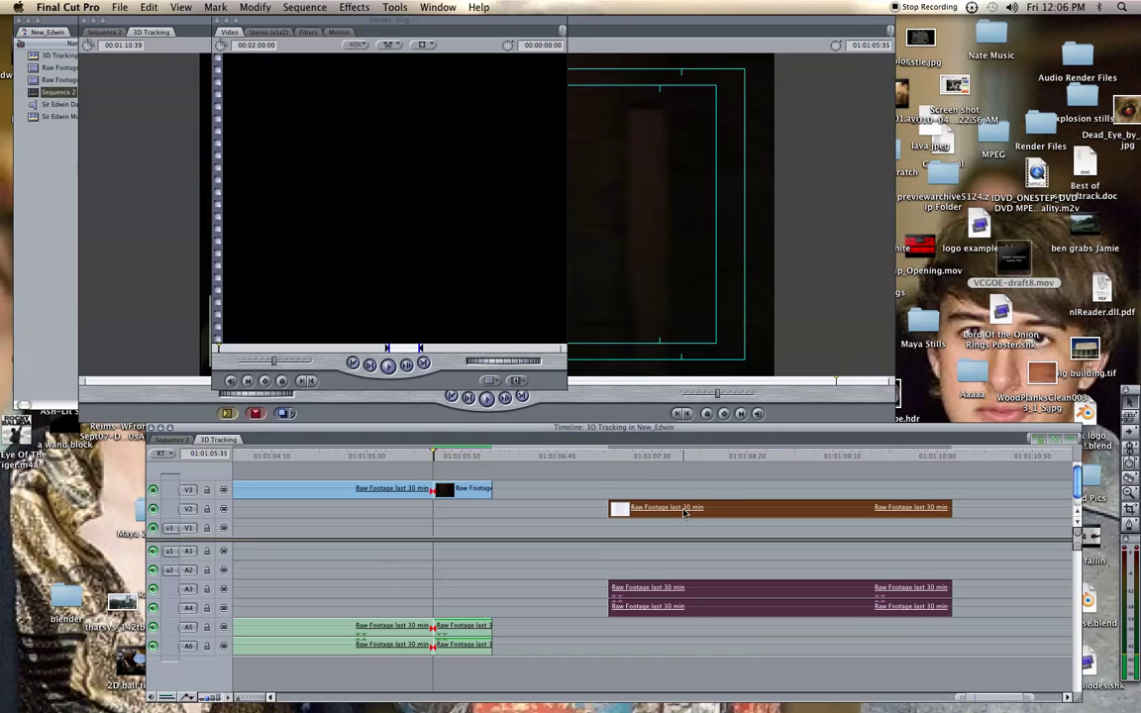
- Drag the long clip from V2 up onto V3, with its audio landing on A5–A6
mouse_move(685, 511)
left_mouse_down()
mouse_move(684, 489)
mouse_move(670, 489)
mouse_move(682, 489)
left_mouse_up()
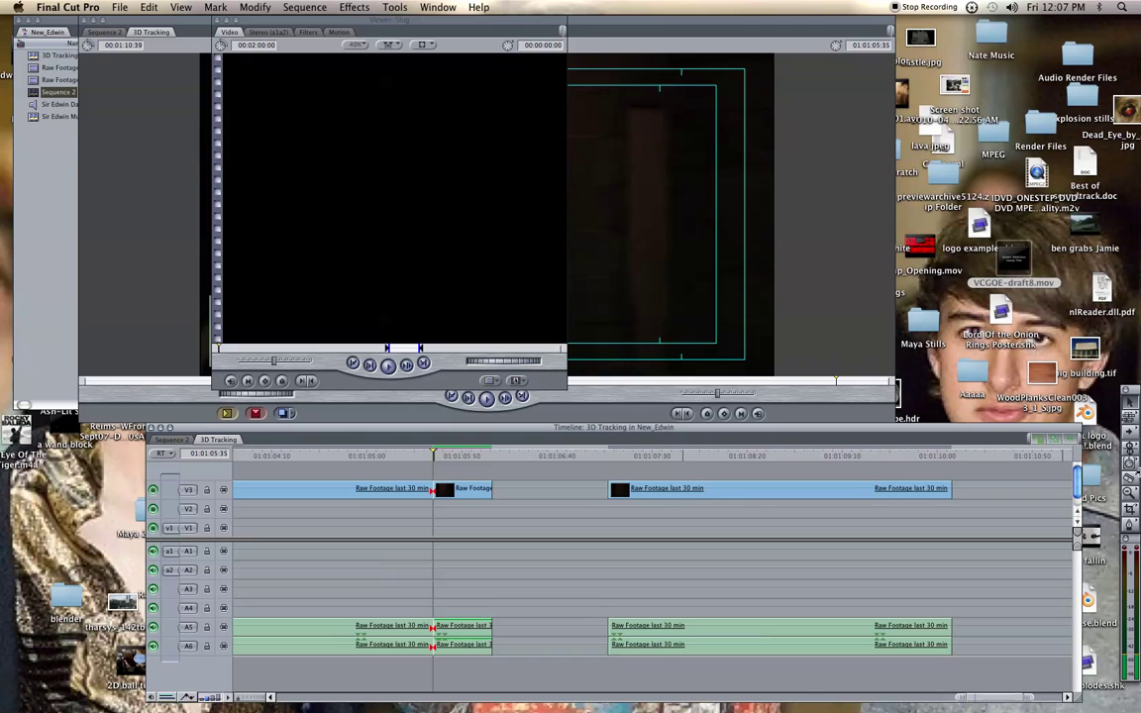
mouse_move(1128, 462)
left_mouse_down()
mouse_move(1080, 466)
mouse_move(1111, 466)
left_mouse_up()
- Paste a copy of the short clip at the sequence end and stretch the long clip to 75% over the gap
left_click(484, 496)
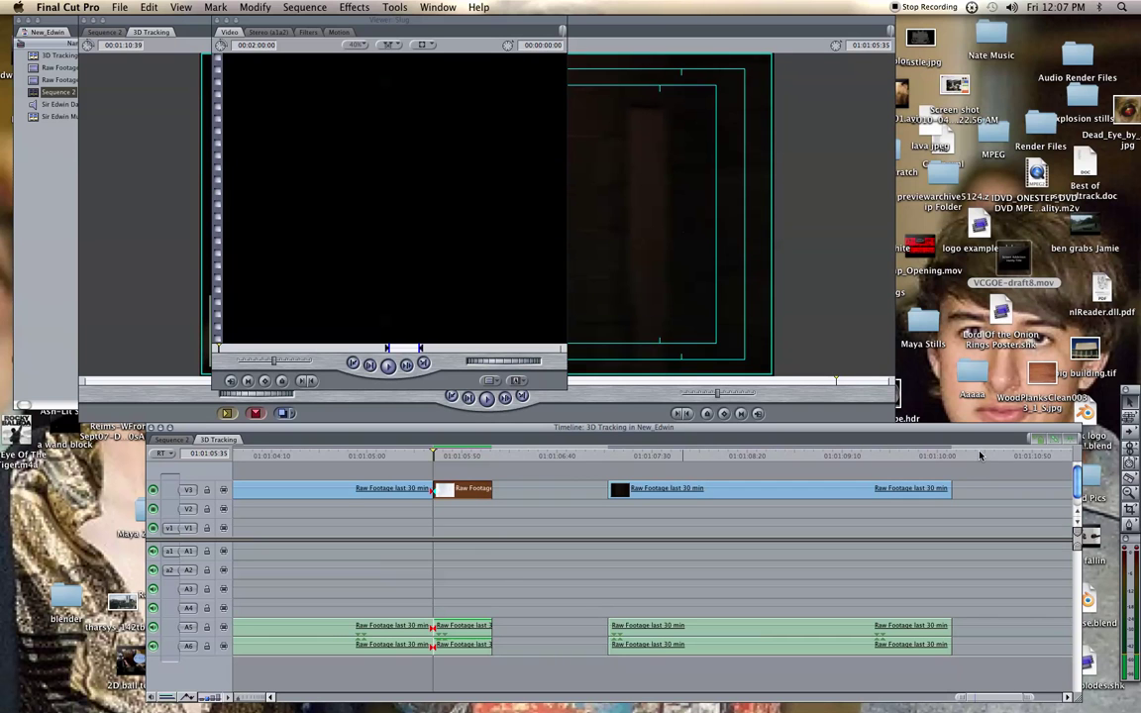
left_click(953, 456)
key("super+v")
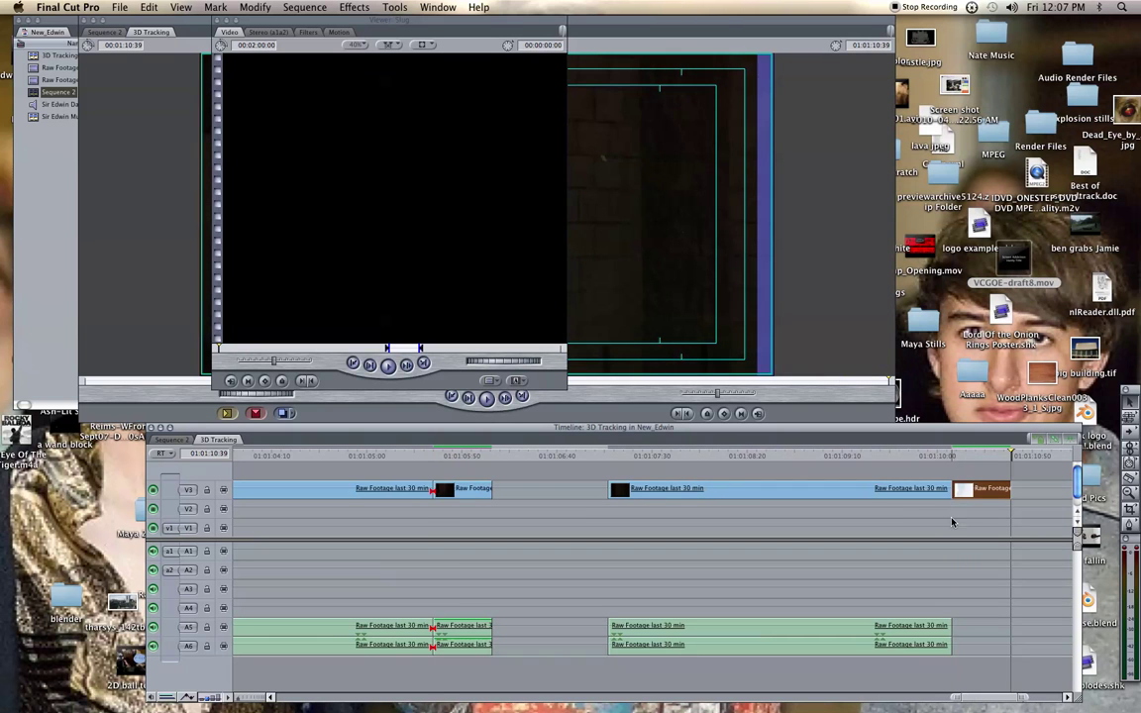
left_click(953, 522)
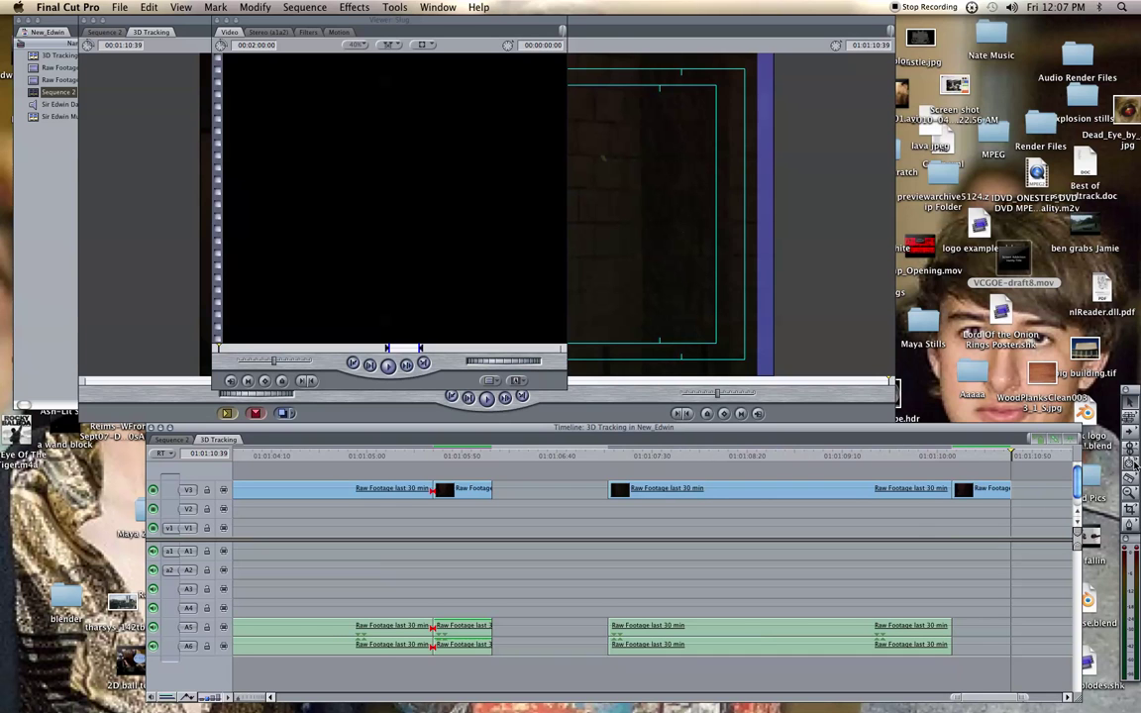
left_click(609, 456)
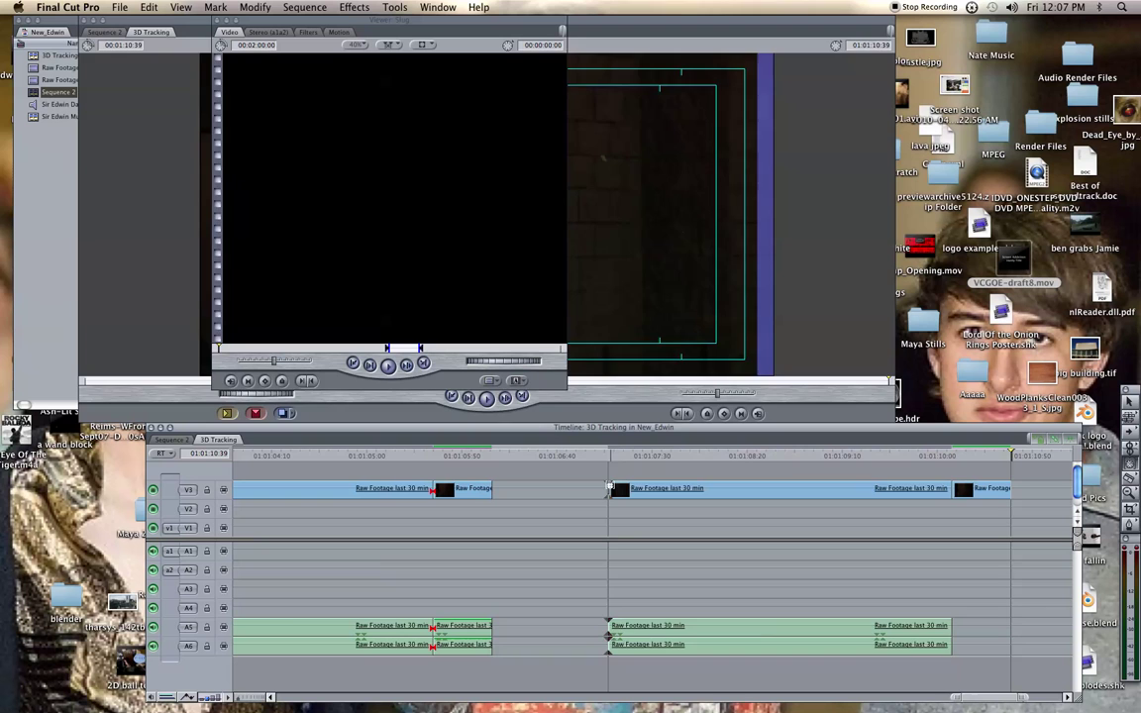
left_click_drag(608, 487, 495, 488)
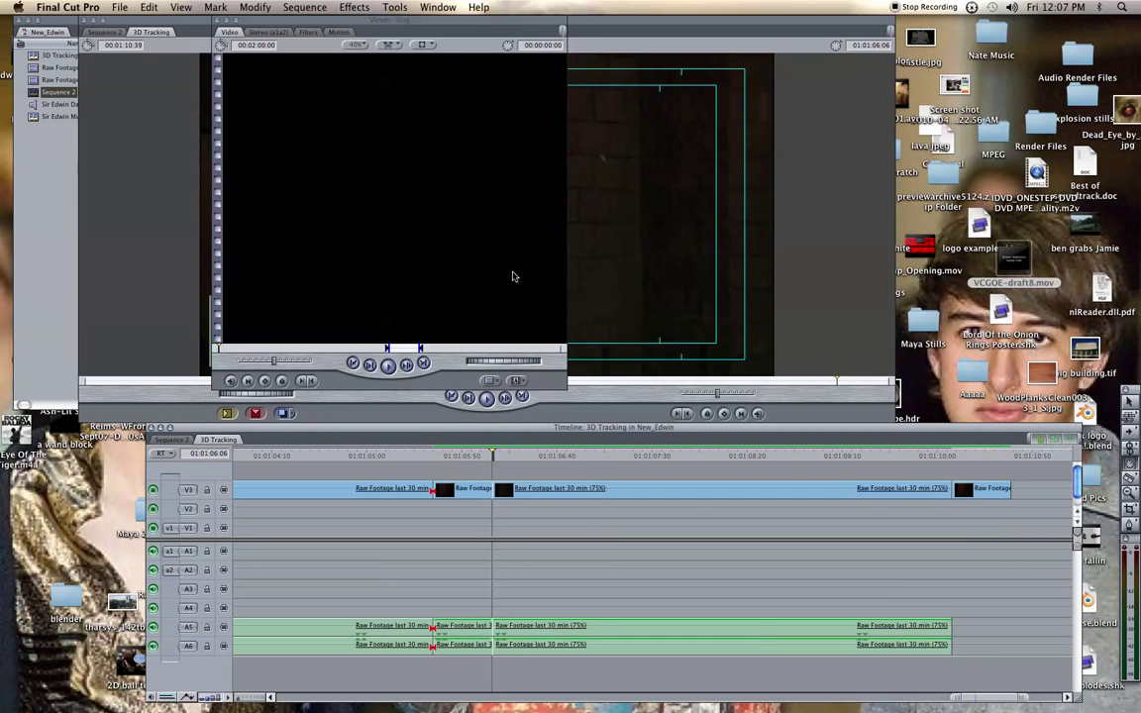
- Delete the pasted clip from the end of V3
left_click_drag(443, 21, 188, 22)
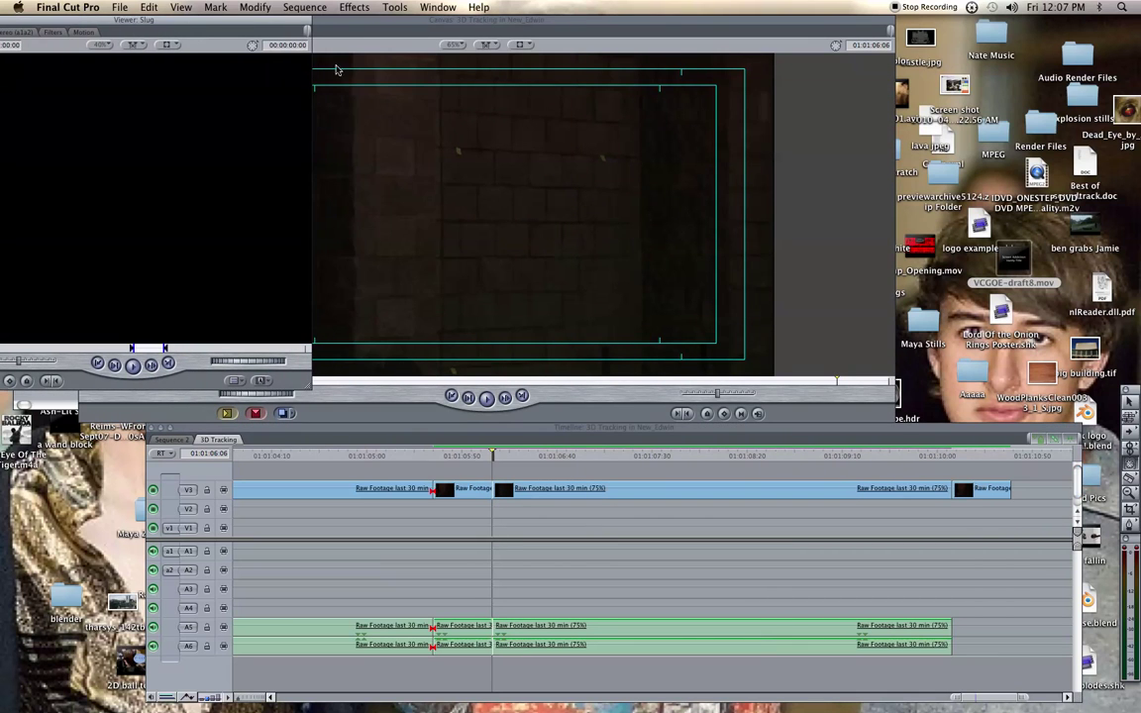
left_click(988, 490)
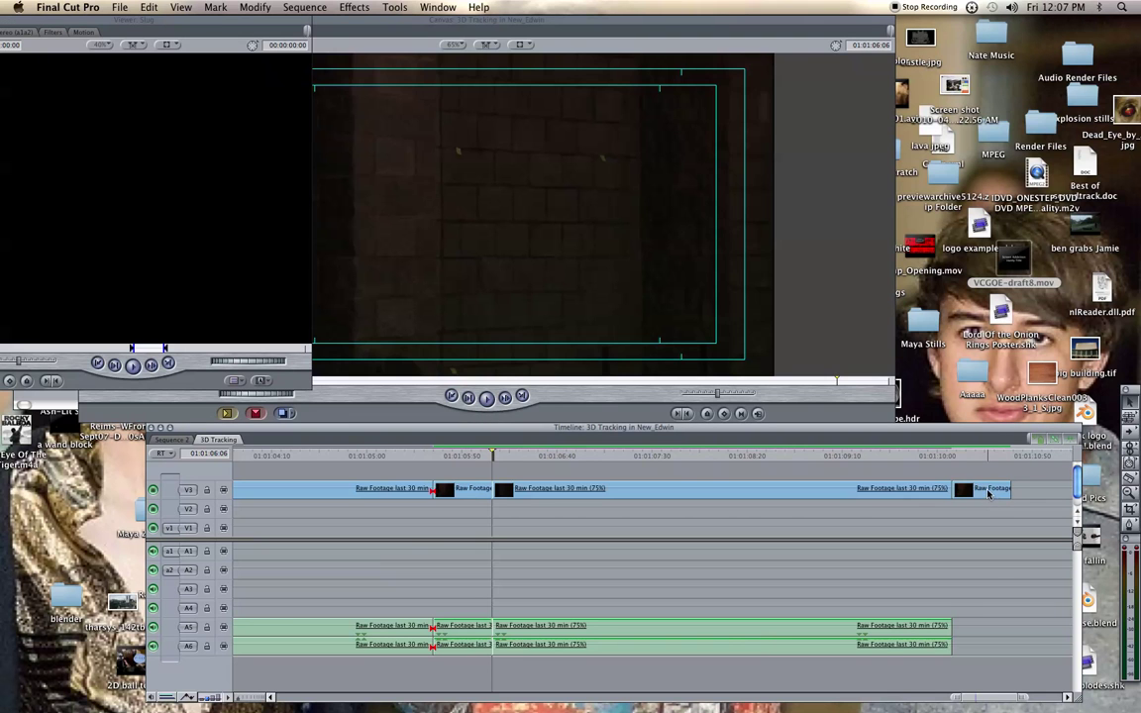
key("Delete")
- Play back and scrub the 75% section to check its timing against the music
left_click(428, 458)
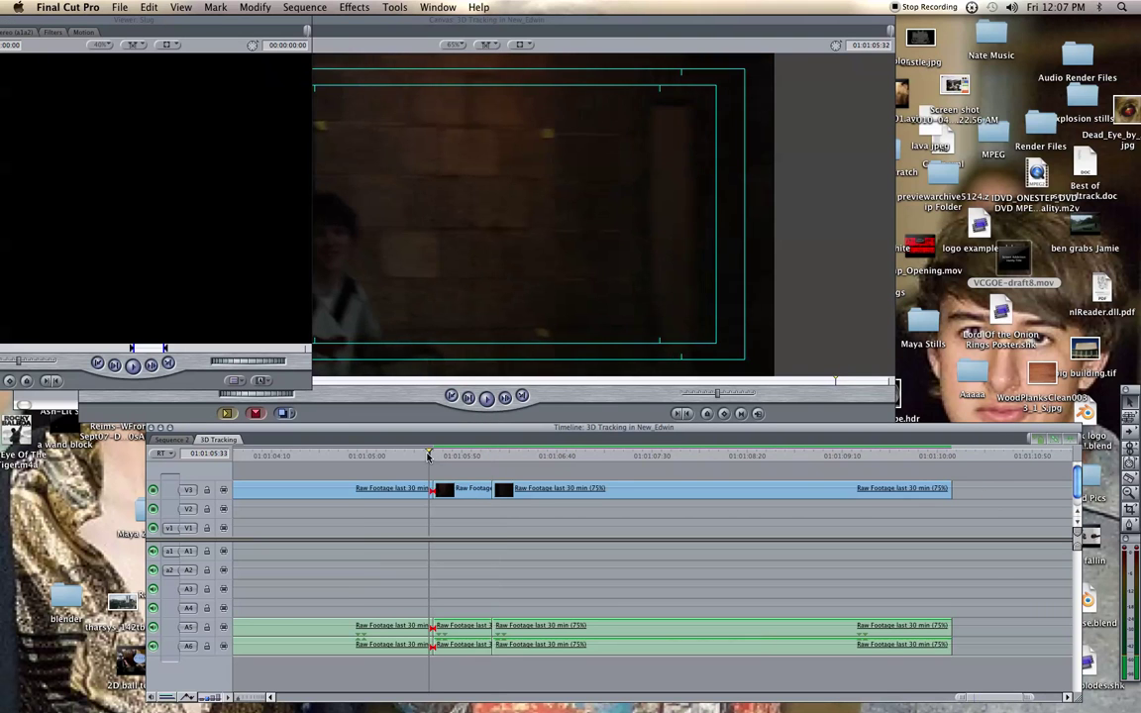
key("space")
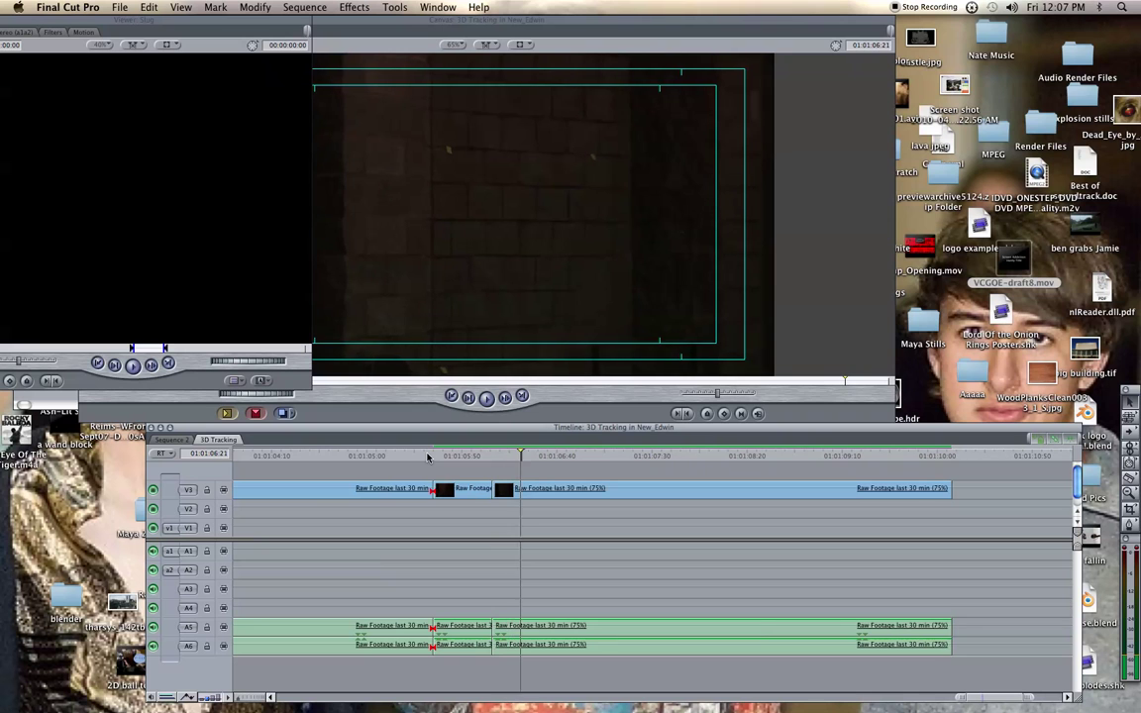
left_click_drag(536, 456, 418, 466)
key("space")
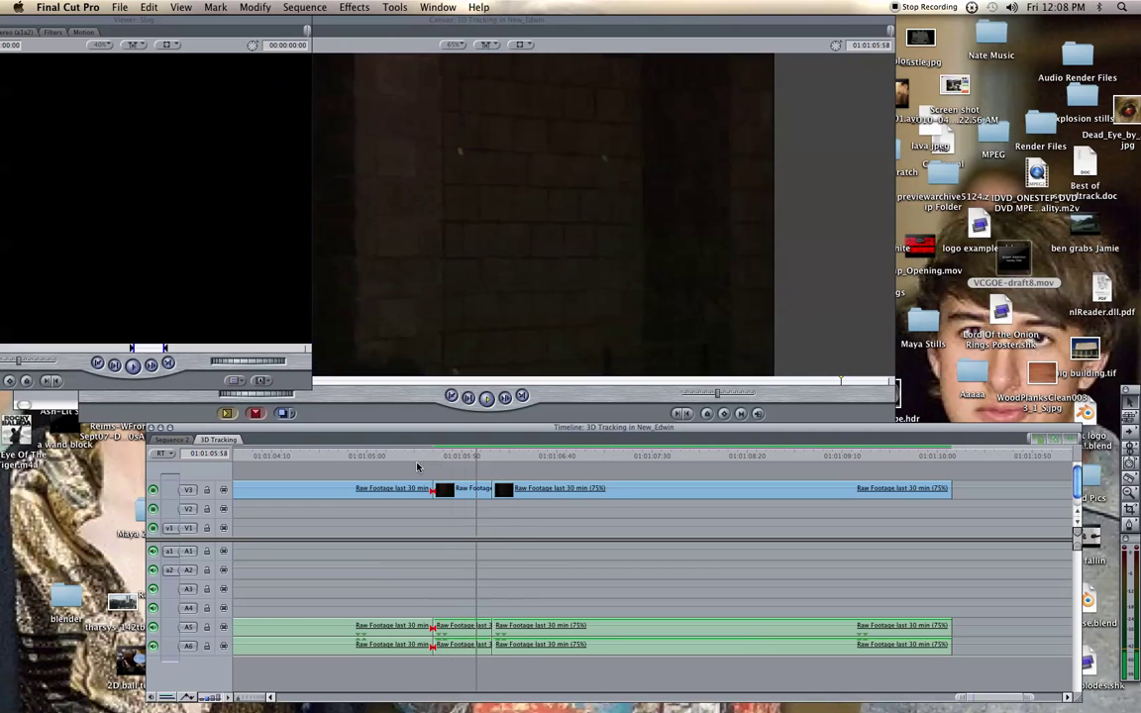
left_click(425, 458)
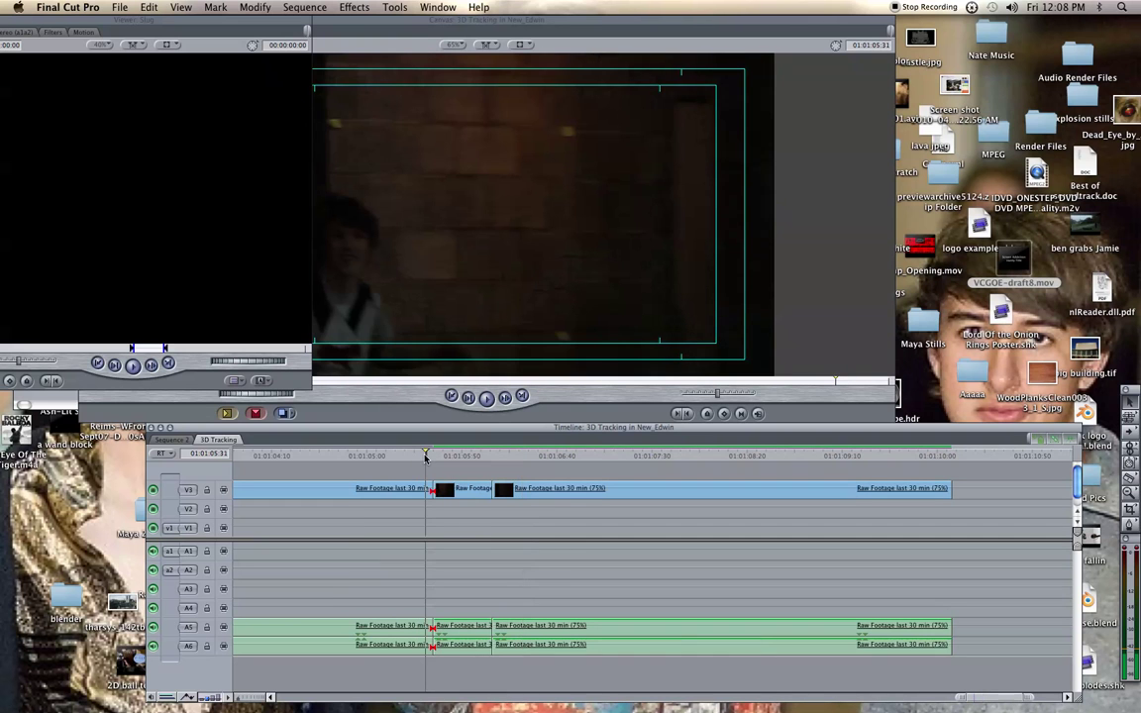
key("space")
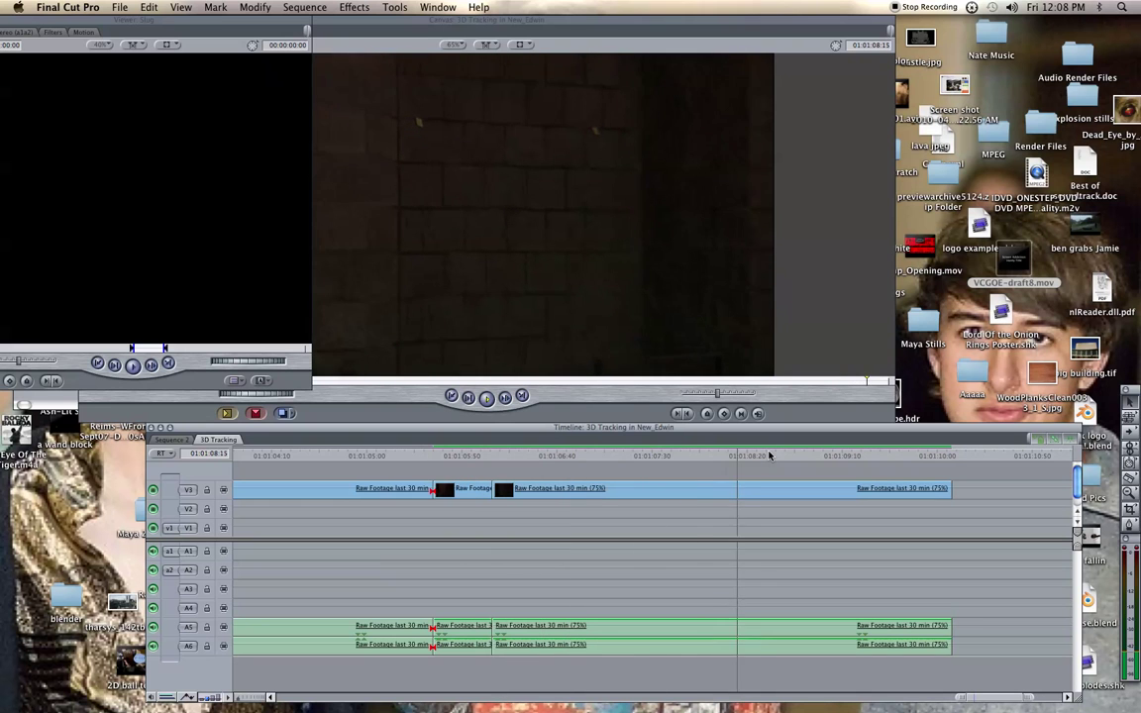
- Undo the 75% retime, split the long clip, and stretch its first slice to 41%
key("space")
key("super+z")
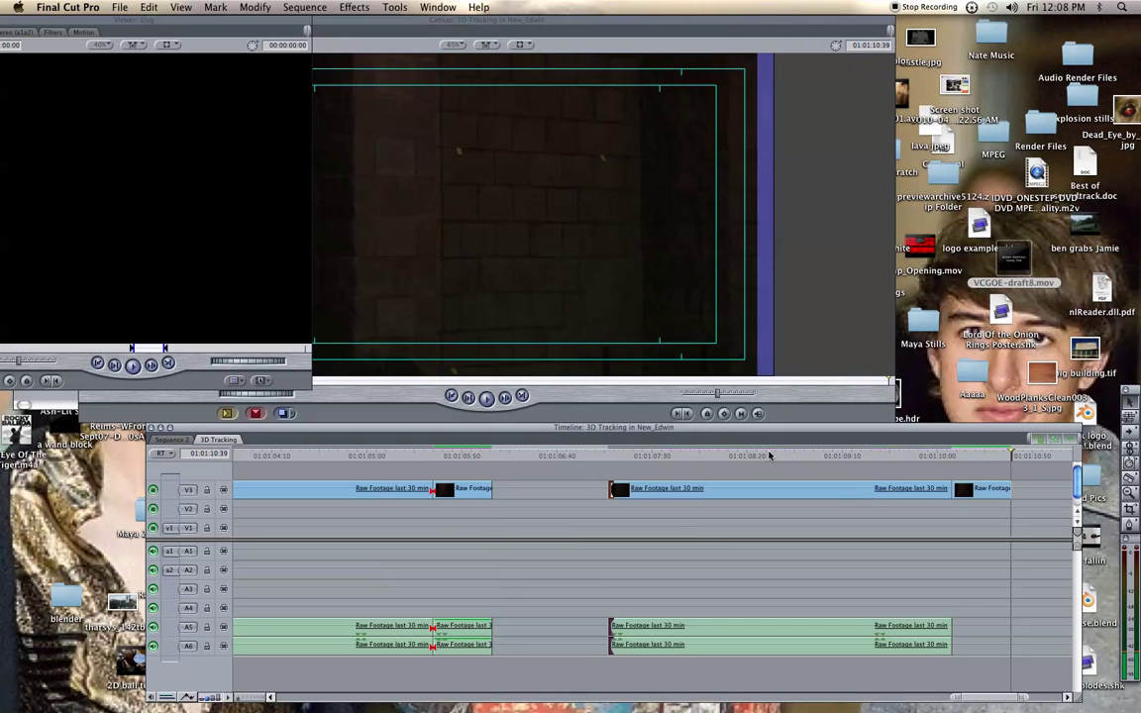
left_click_drag(761, 451, 691, 456)
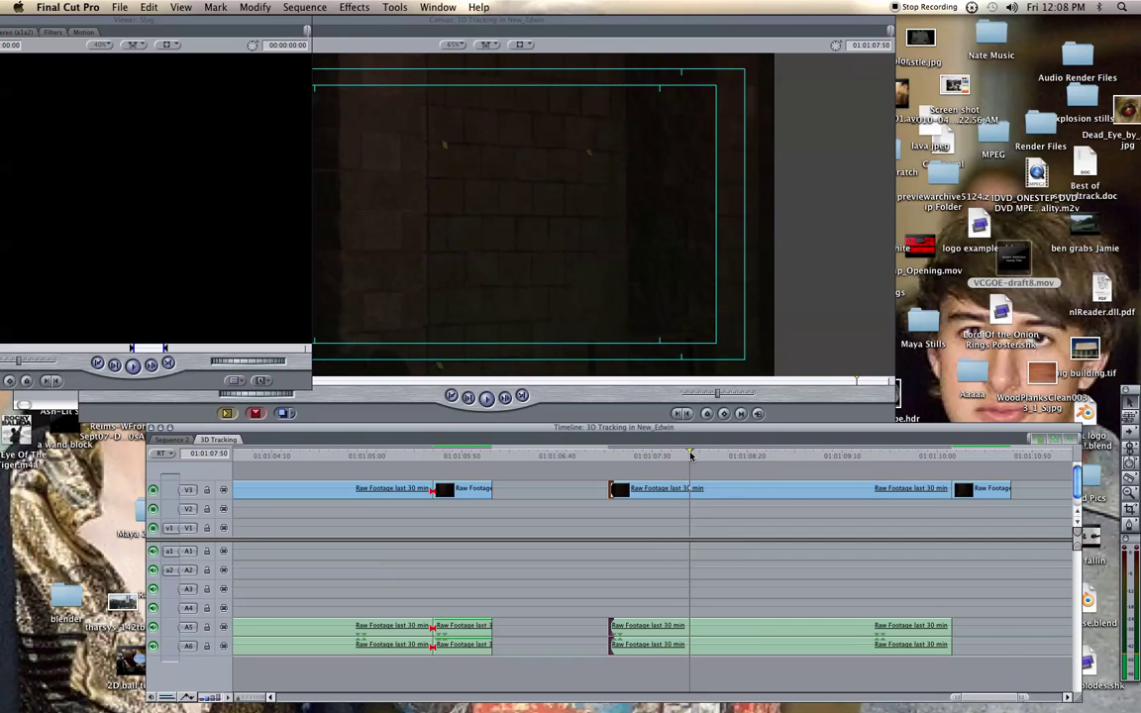
key("ctrl+v")
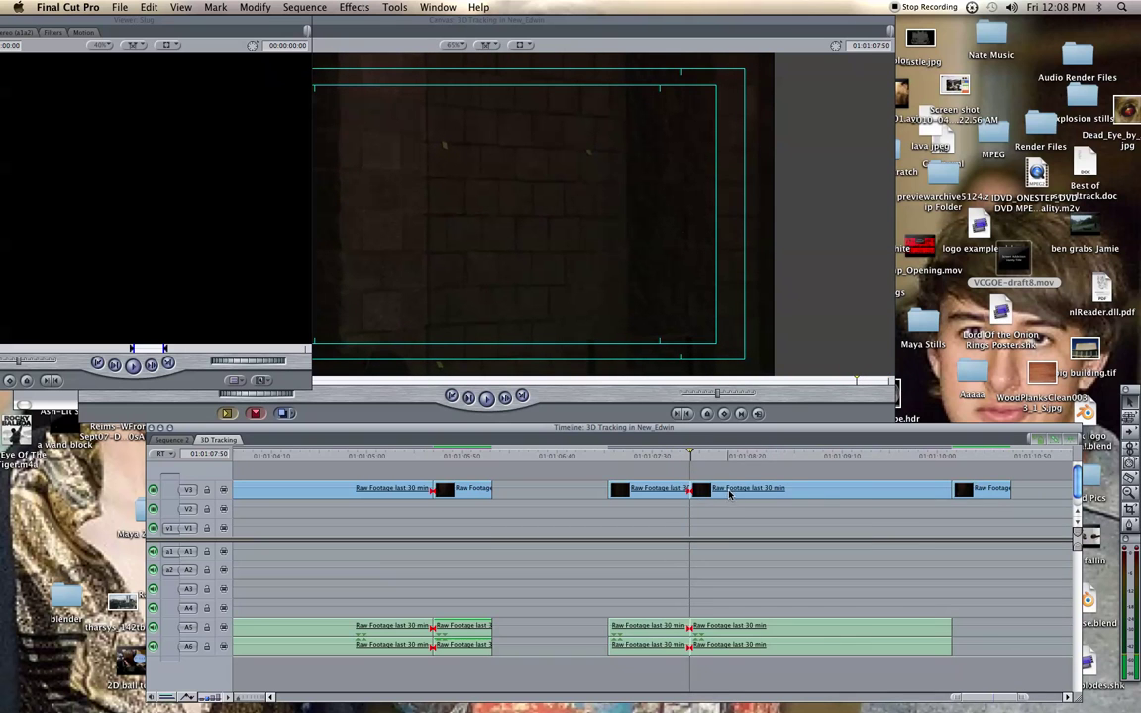
left_click(644, 489)
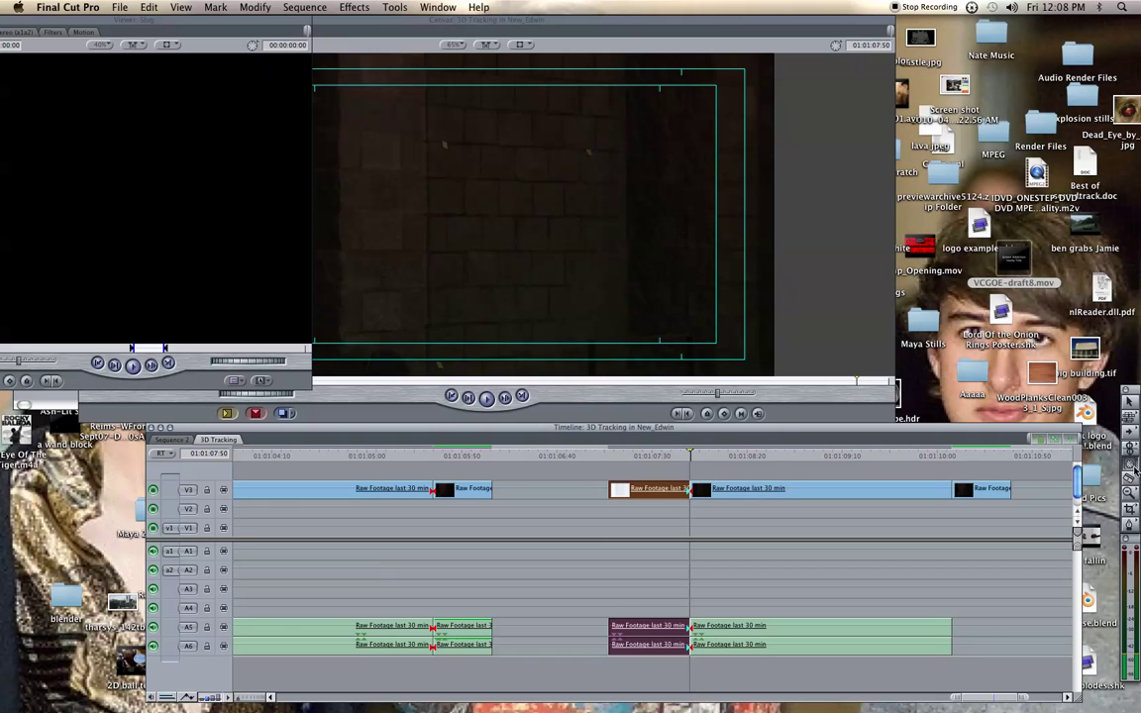
left_click_drag(608, 490, 492, 489)
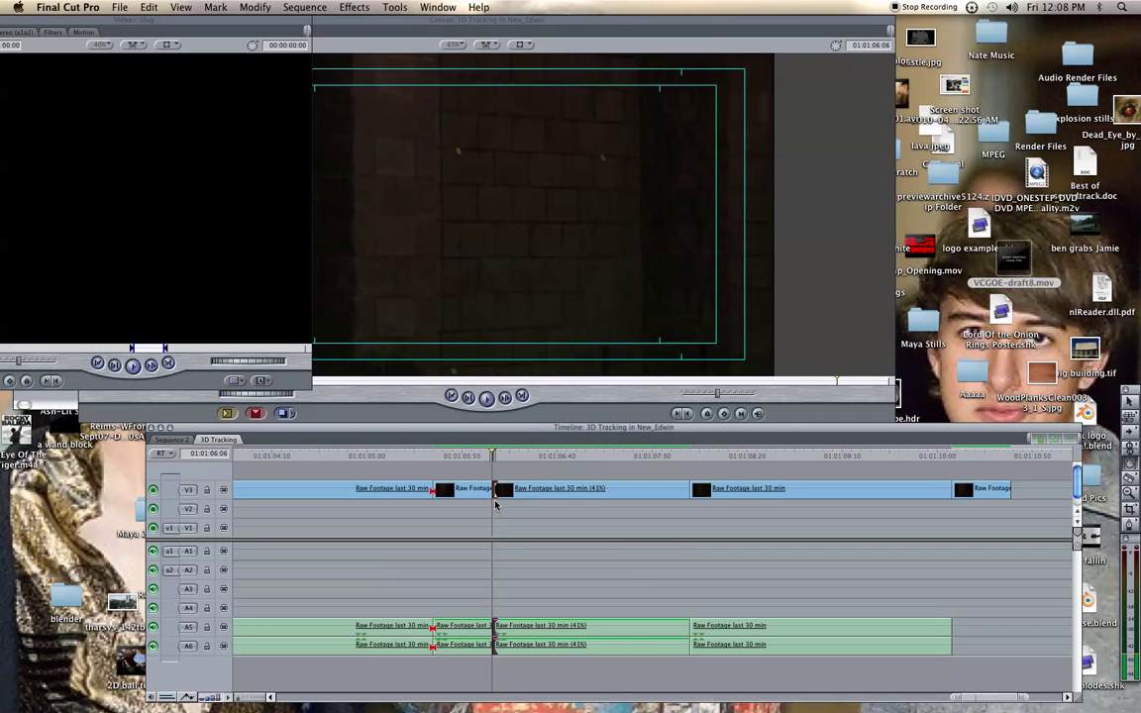
left_click(429, 454)
key("space")
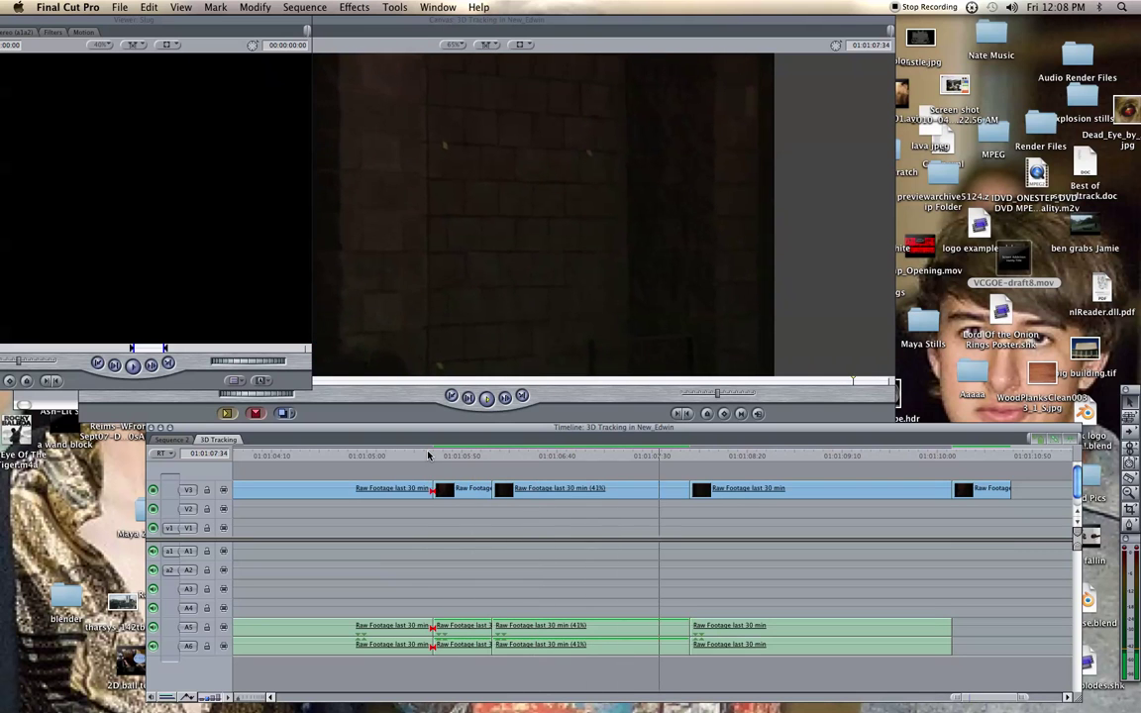
key("space")
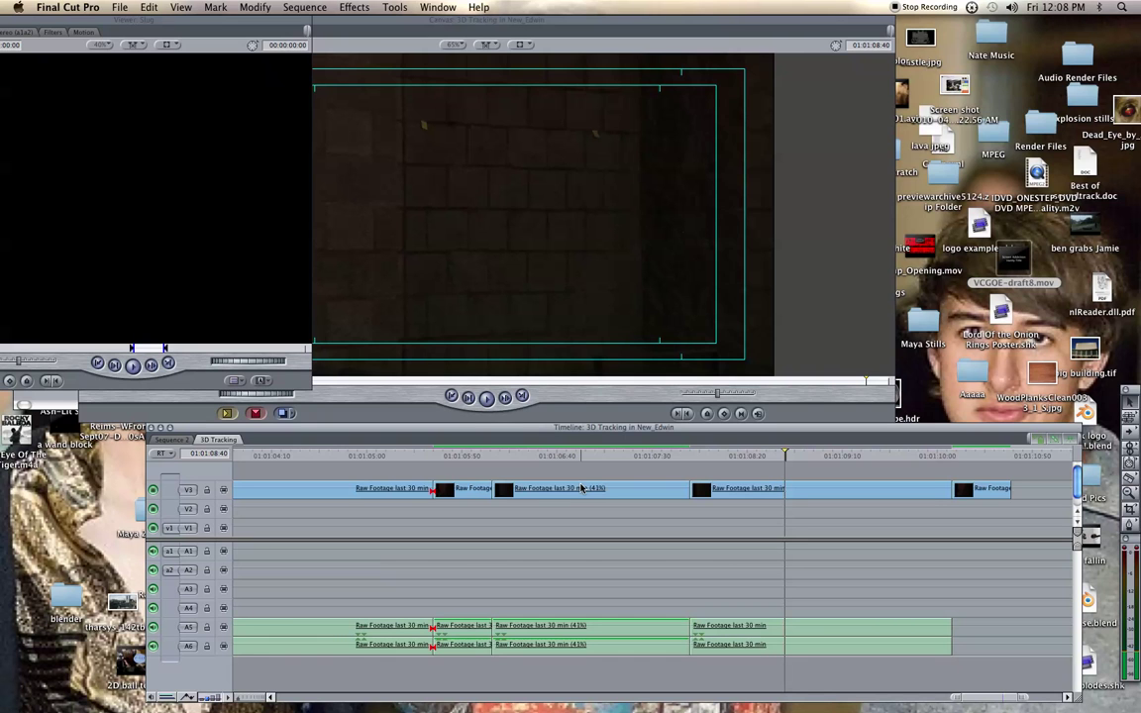
left_click(429, 455)
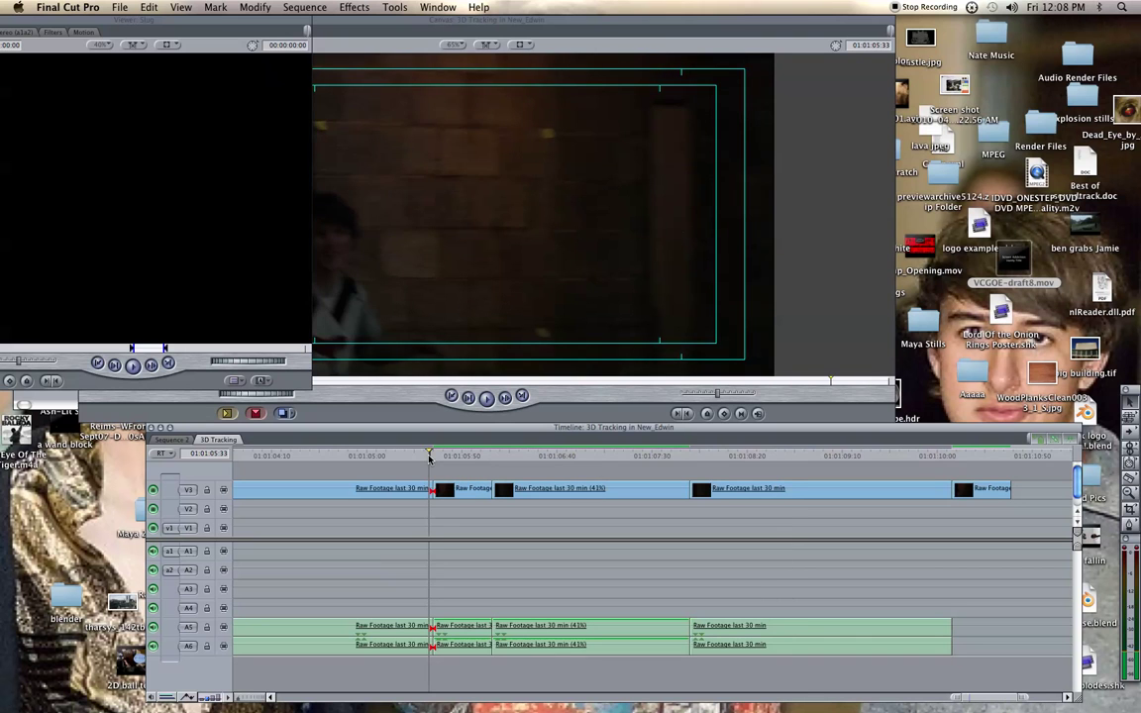
key("space")
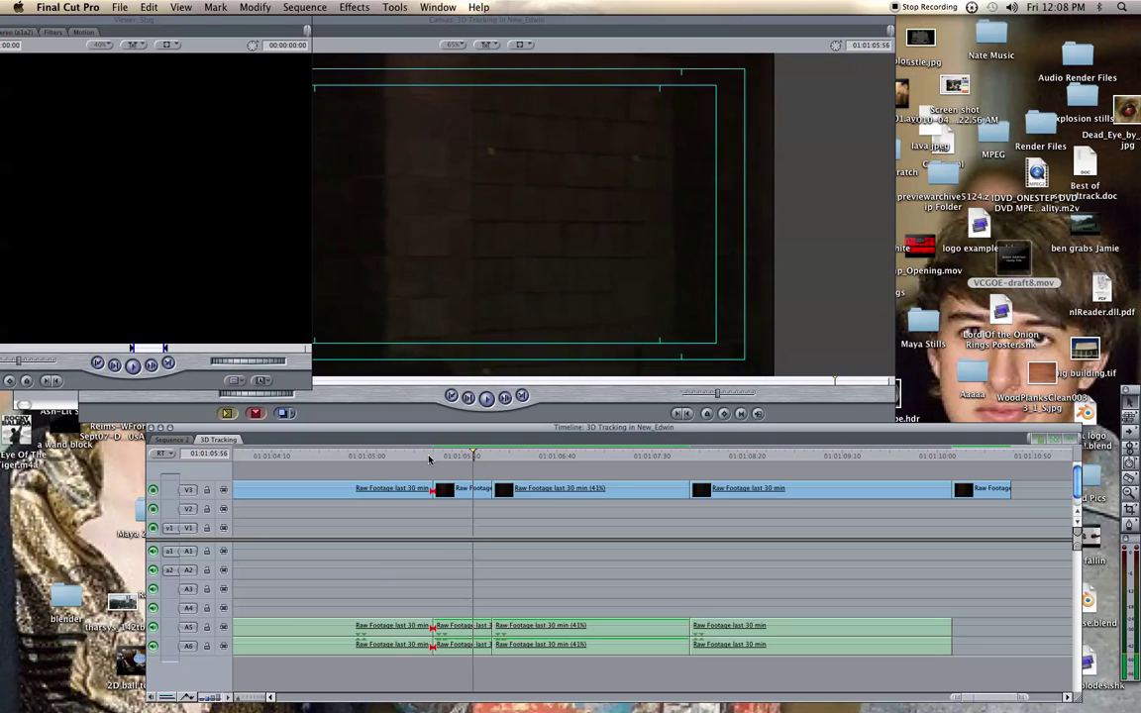
left_click(540, 456)
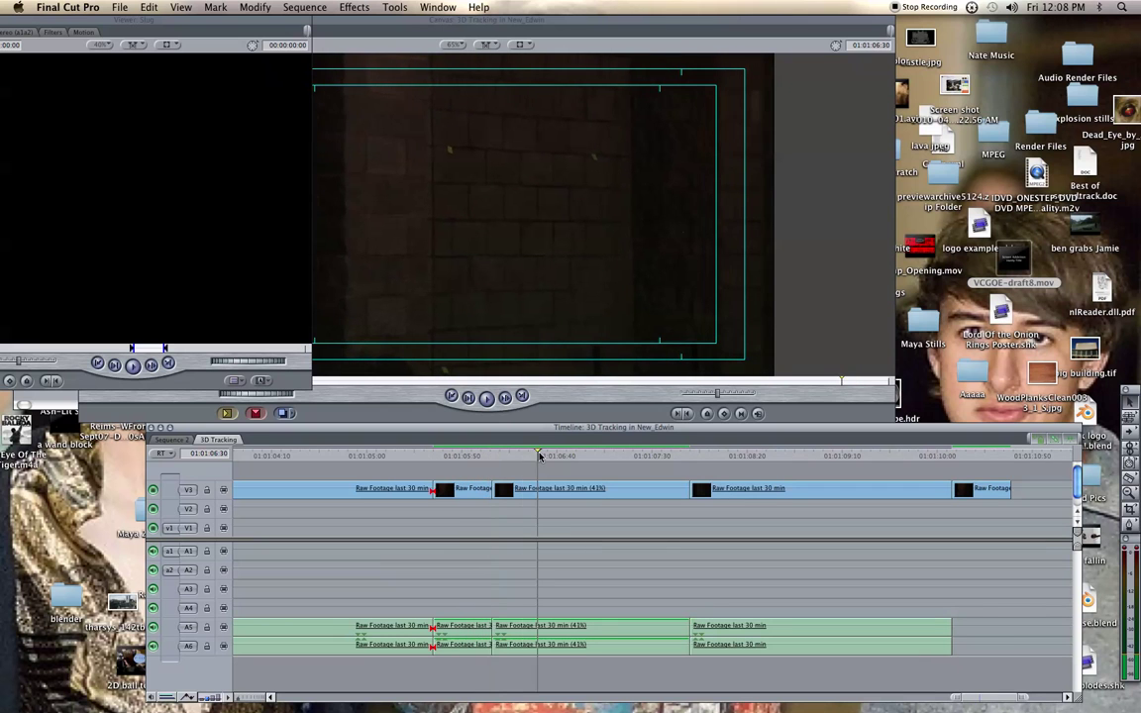
left_click_drag(540, 455, 548, 454)
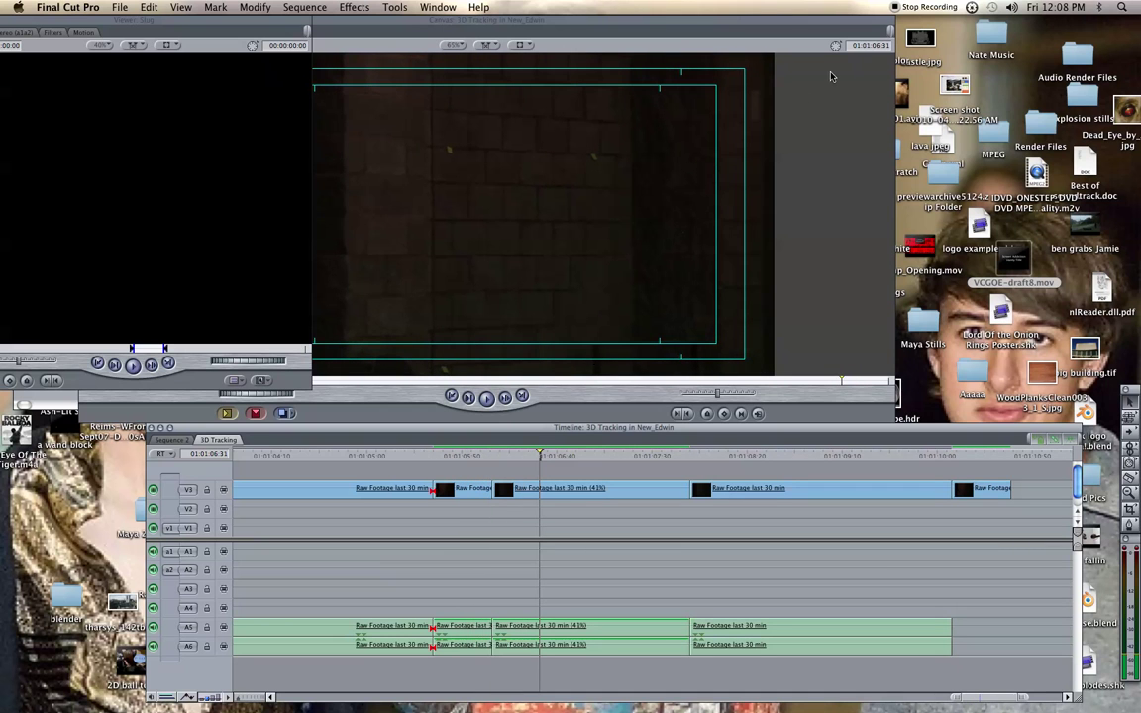